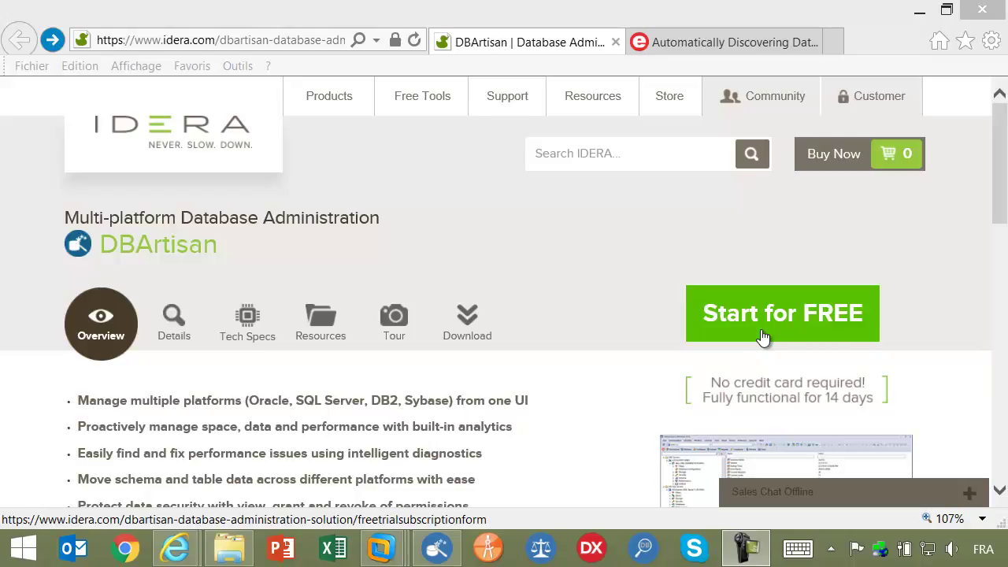
Step: Switch to DBArtisan and begin manually setting up an initial data source with the Sybase Adaptive Server database type
click(443, 552)
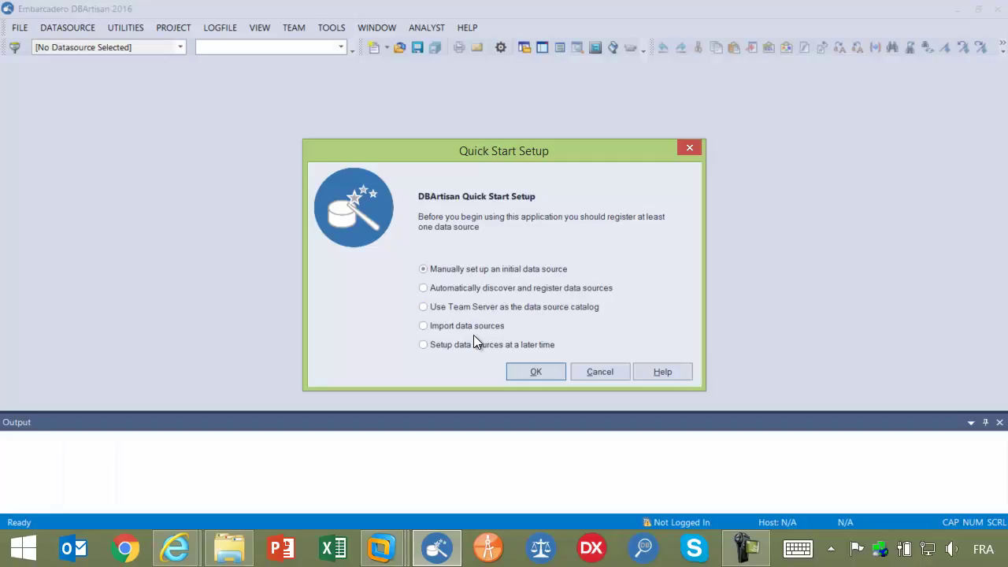
click(538, 372)
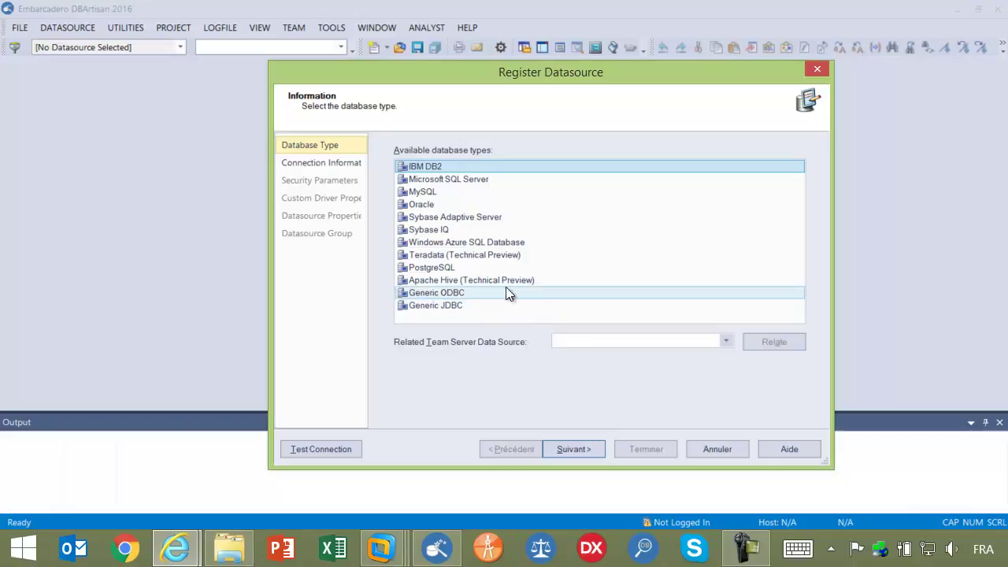
click(495, 217)
click(577, 450)
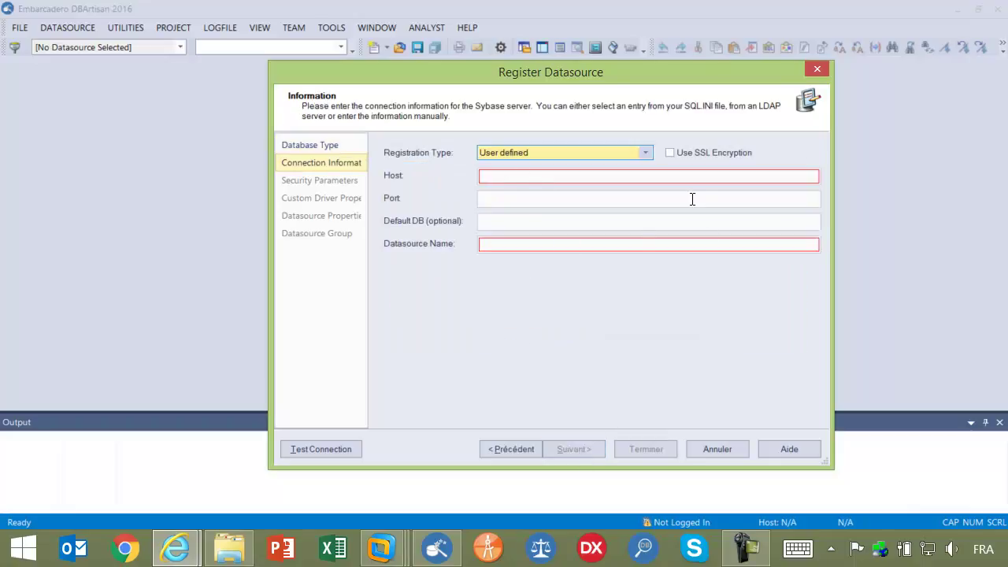
Step: Set the registration to use alias information in the SQL.INI file, with Sybase server VMSYBASE and default database master
click(636, 150)
click(587, 174)
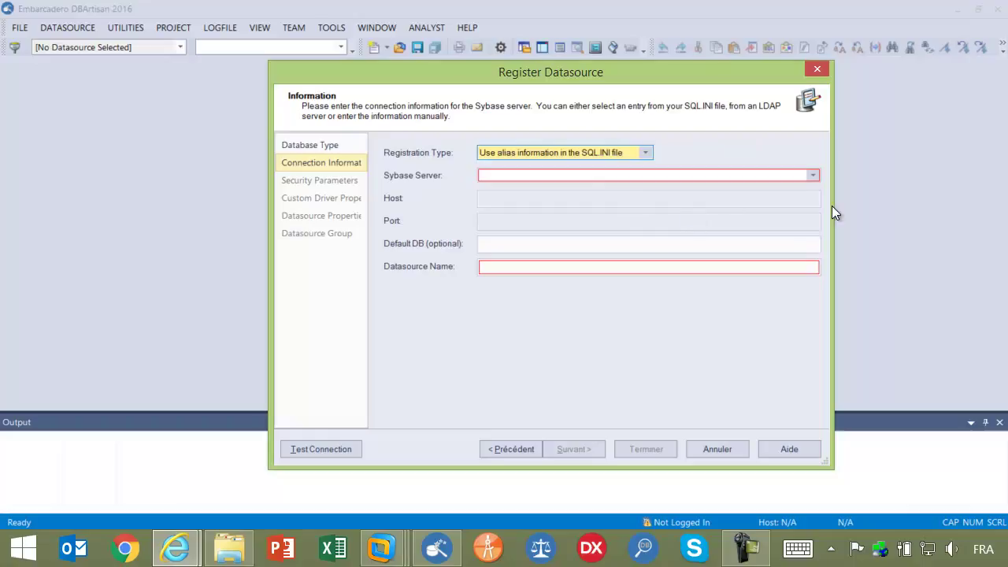
click(813, 175)
click(556, 197)
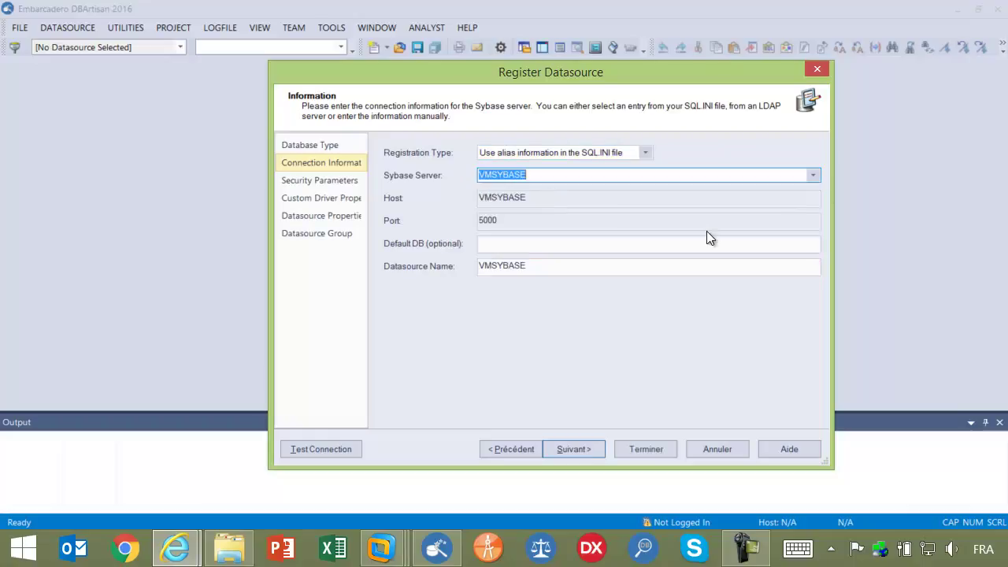
click(501, 247)
text(master)
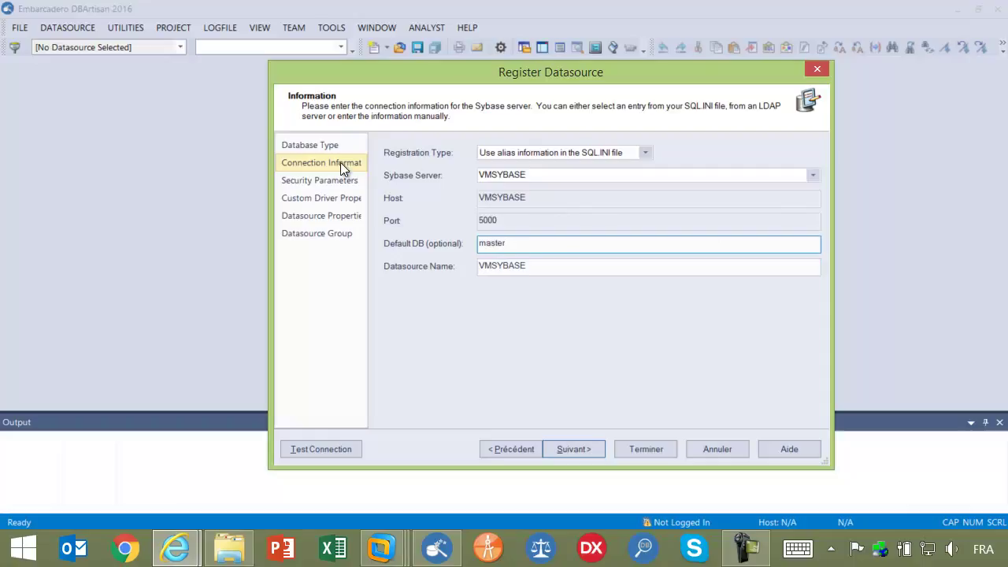
Step: In the security parameters, set the user ID to sa and enter the account password
click(323, 181)
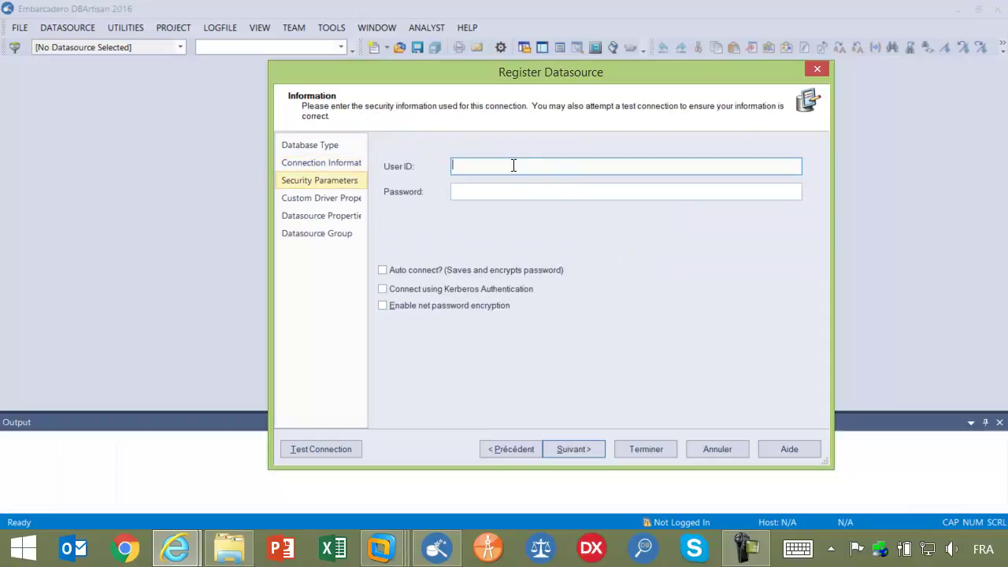
text(sa)
key(Tab)
text(****)
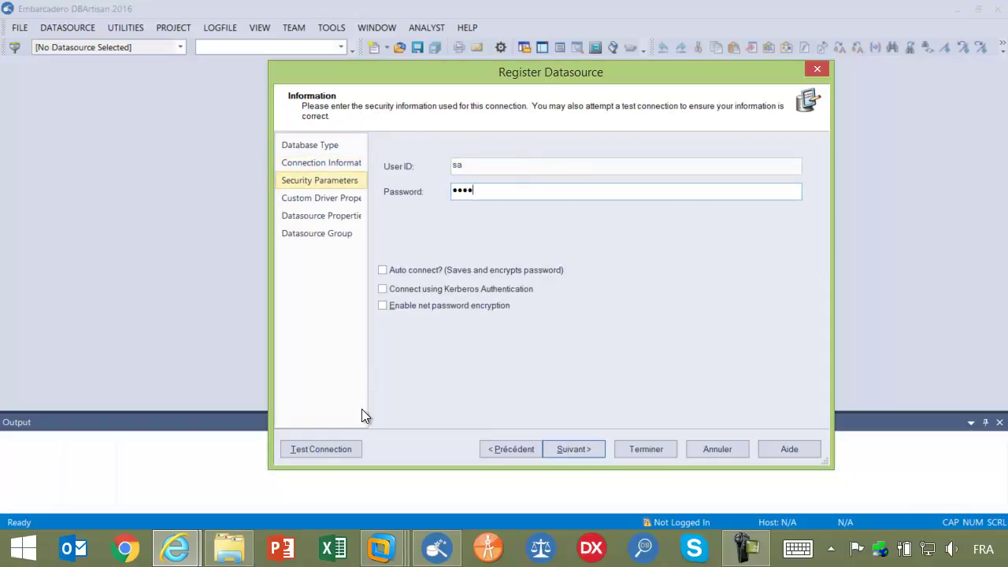
Step: Test the connection with these credentials and enable auto connect for the datasource
click(320, 452)
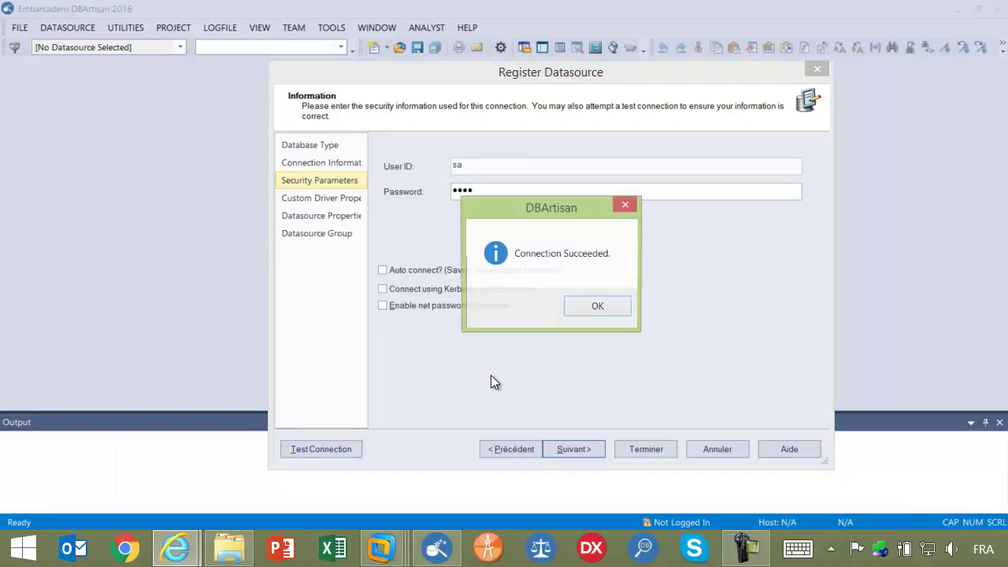
click(595, 306)
click(437, 270)
Step: Keep the default driver, datasource properties and group folder, set the category to Development, and finish the registration
click(594, 448)
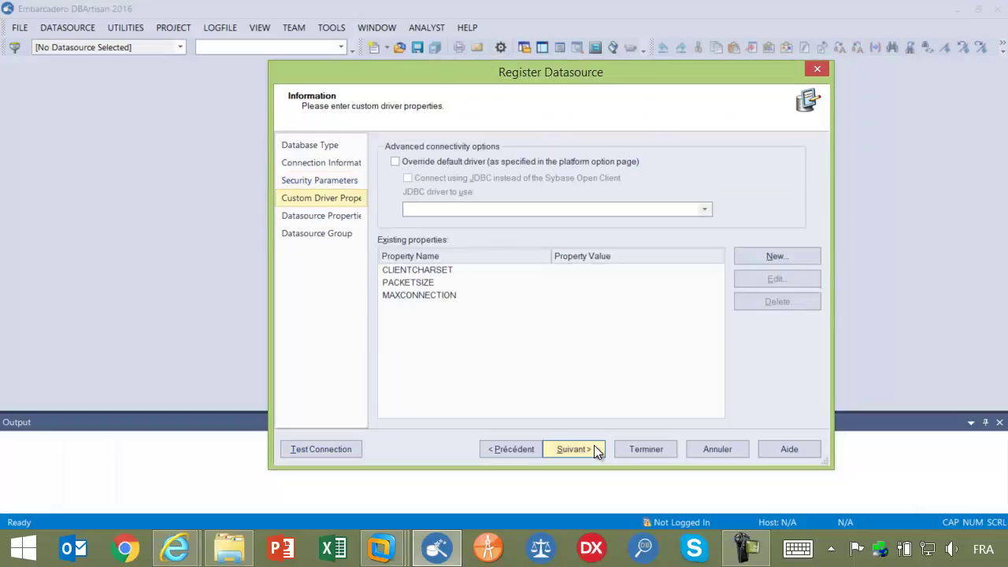
click(594, 448)
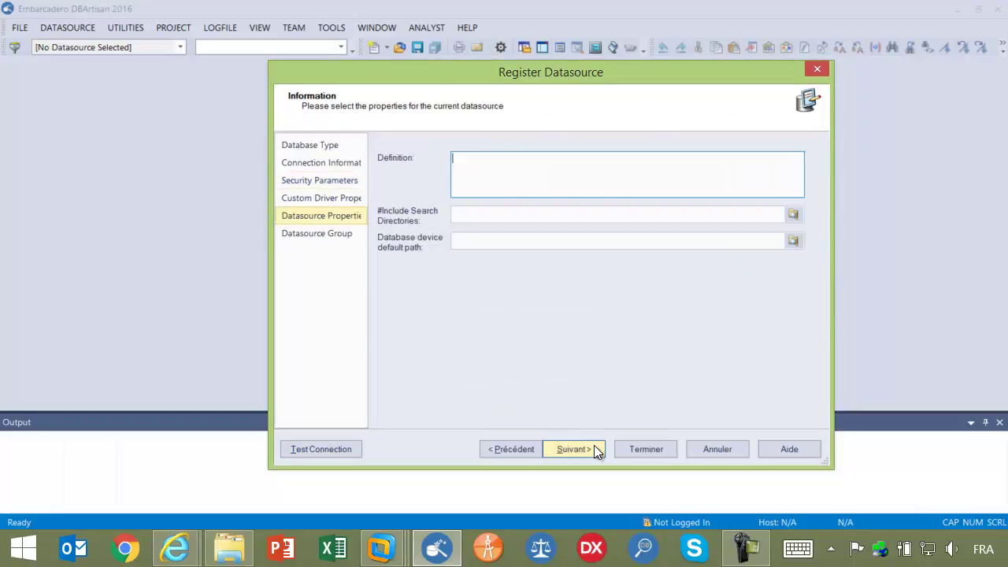
click(594, 447)
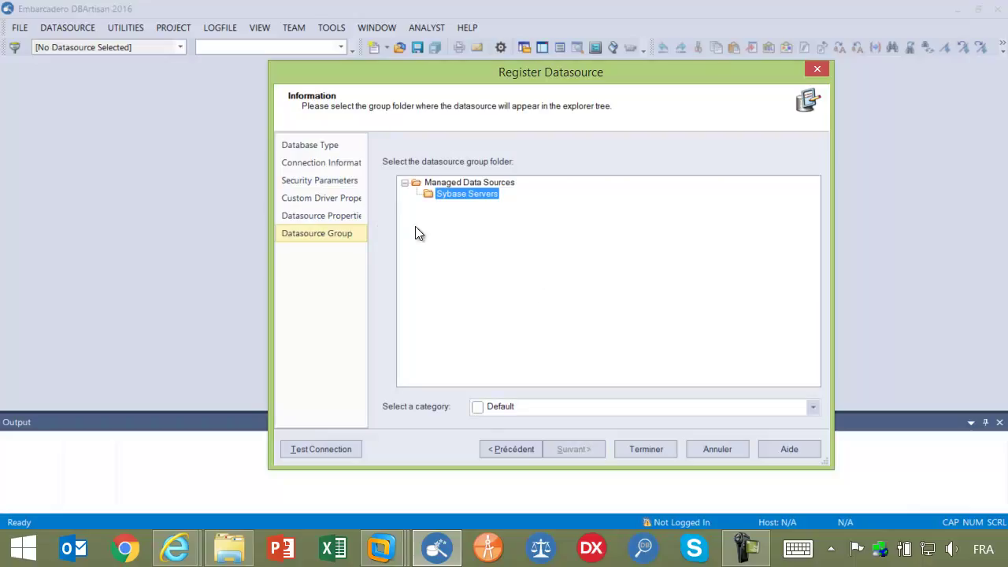
click(543, 405)
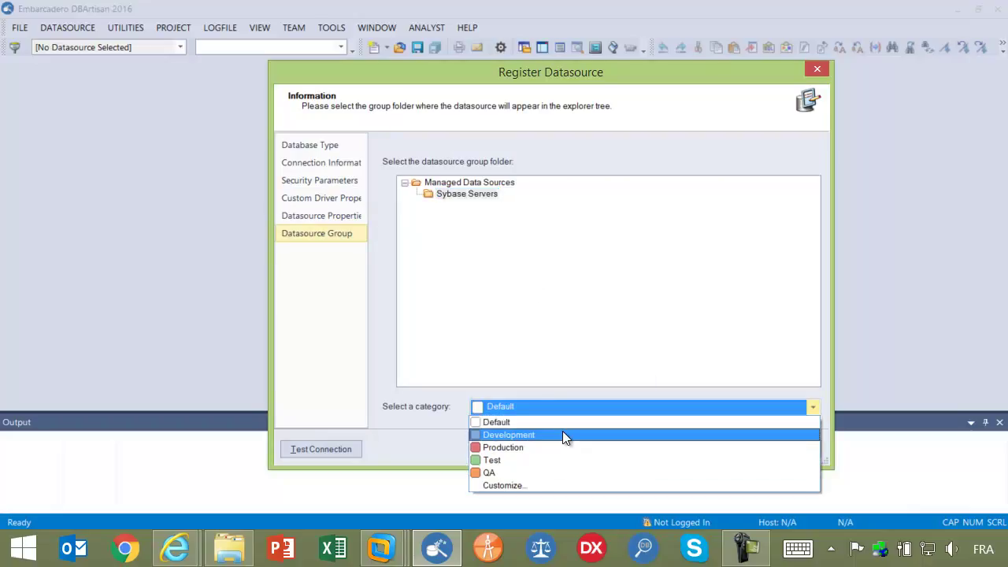
click(562, 434)
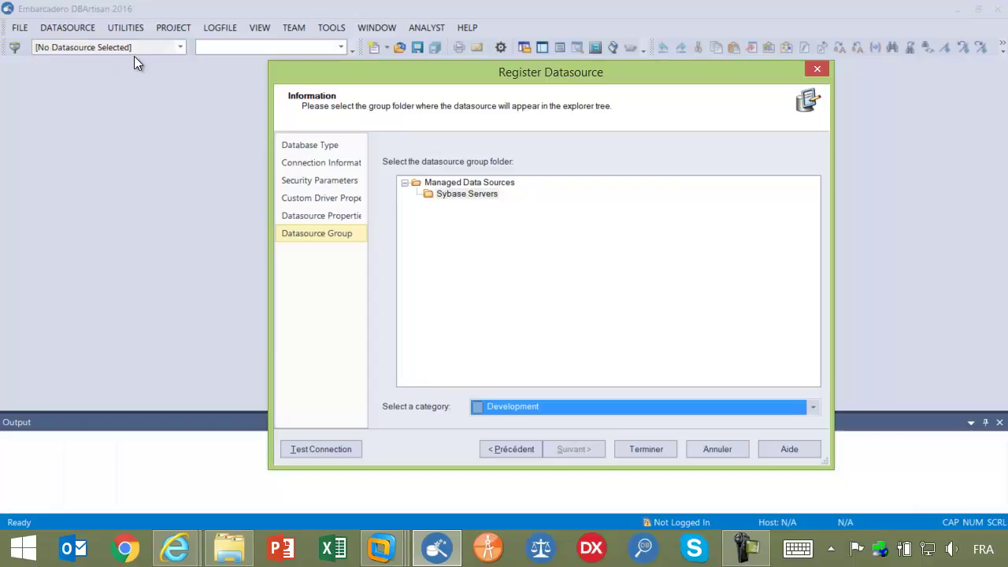
click(646, 449)
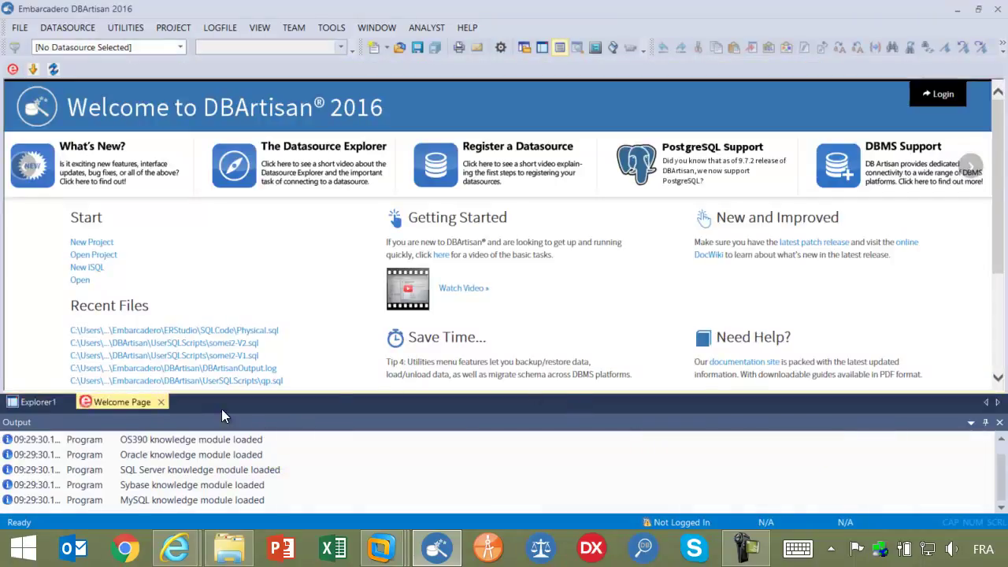
Step: Close the Welcome Page and connect to the VMSYBASE datasource in the Sybase Servers group
click(161, 402)
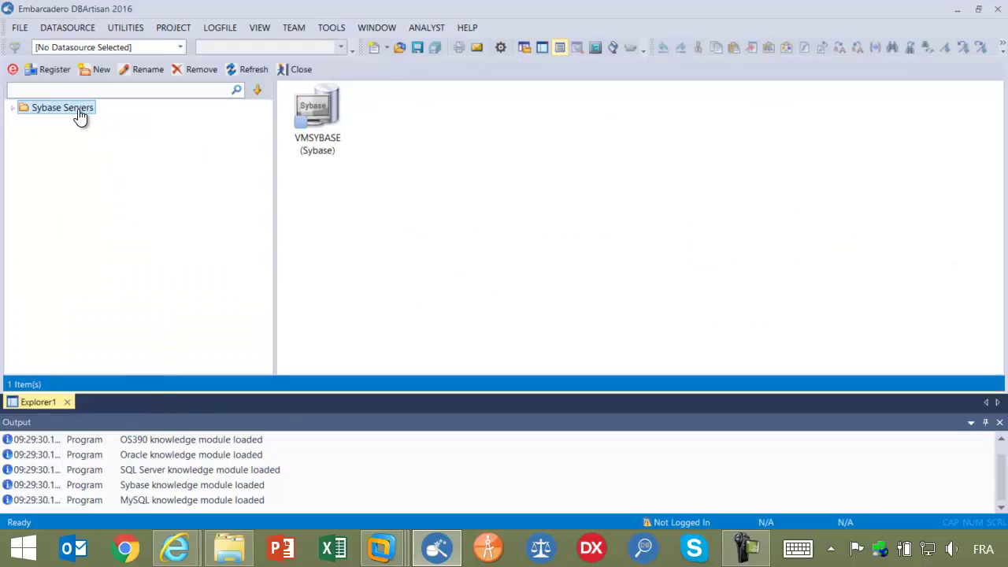
click(13, 108)
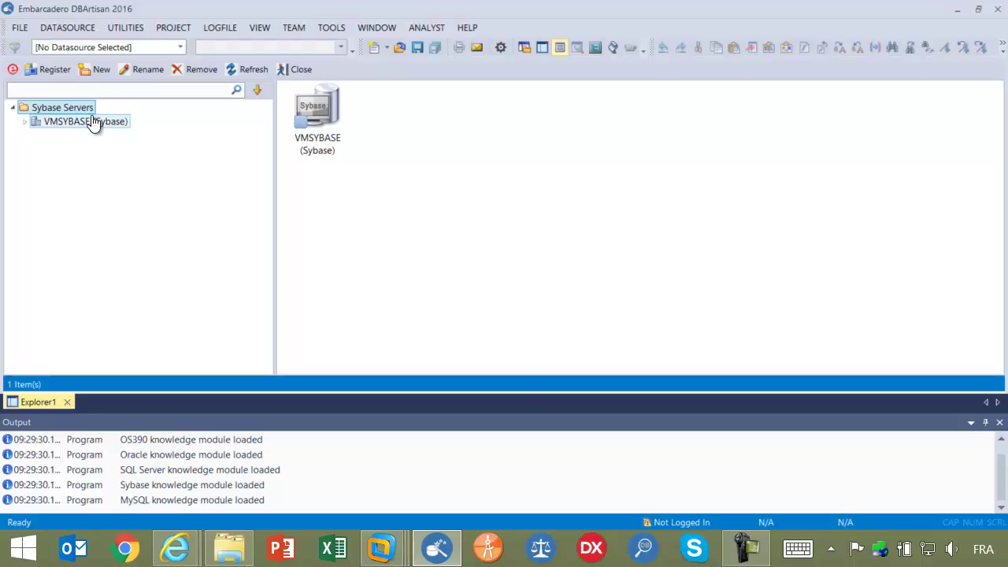
click(80, 126)
right_click(79, 126)
click(128, 127)
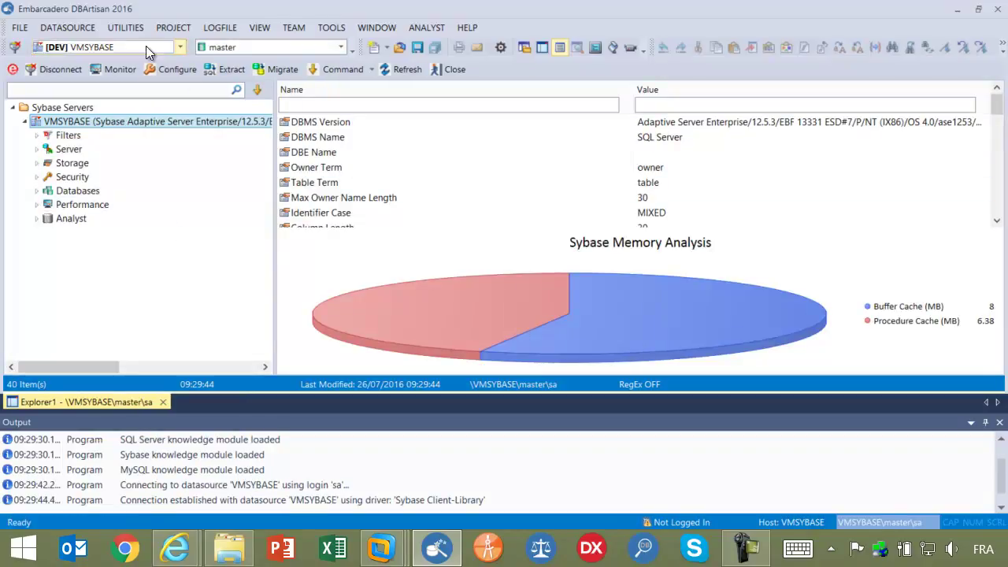
Step: View the VMSYBASE processes in the Database Monitor and return to the datasource explorer
click(123, 29)
click(178, 147)
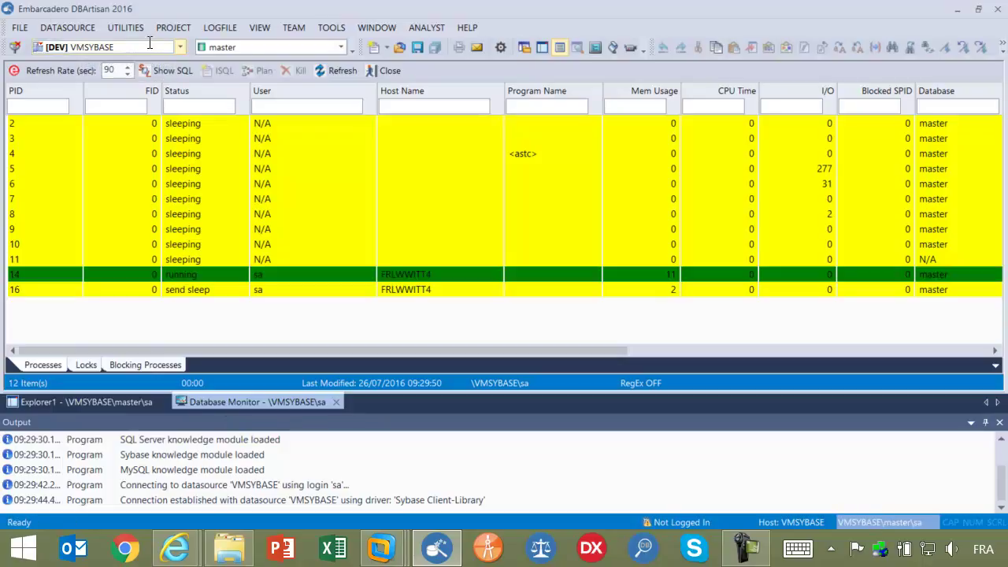
click(101, 399)
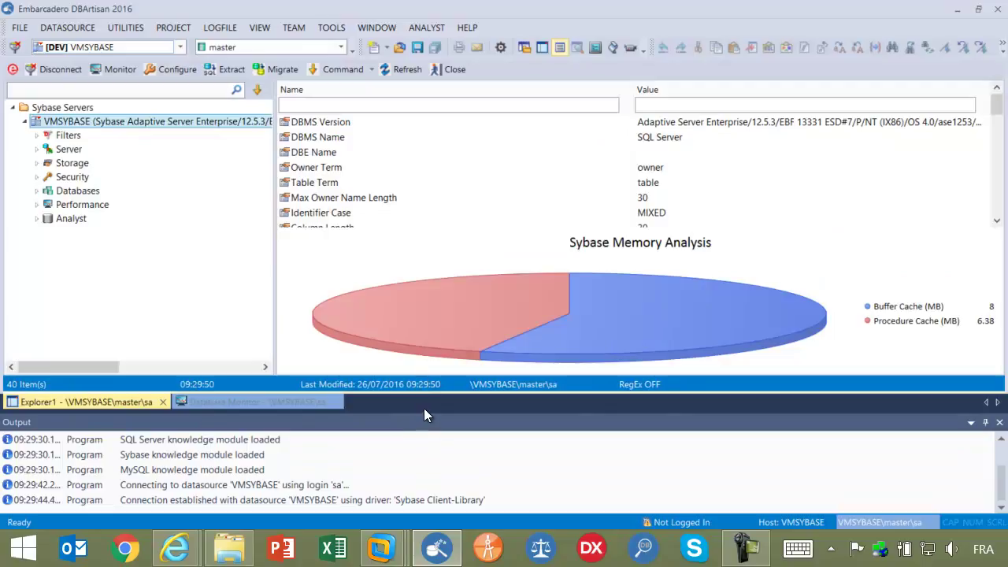
Step: Run Discover Datasources to find datasources available for registration
click(126, 27)
mouse_move(93, 28)
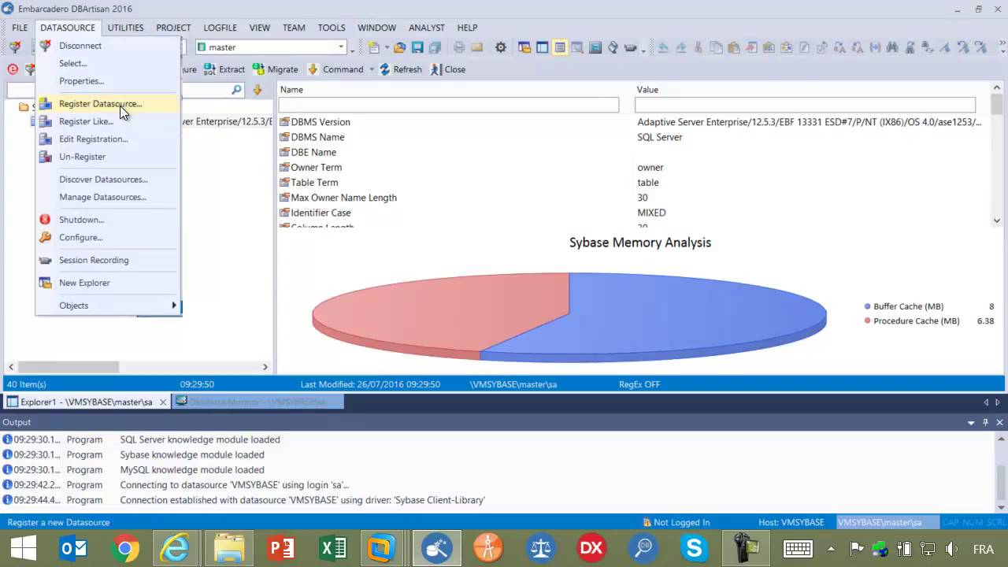
click(143, 182)
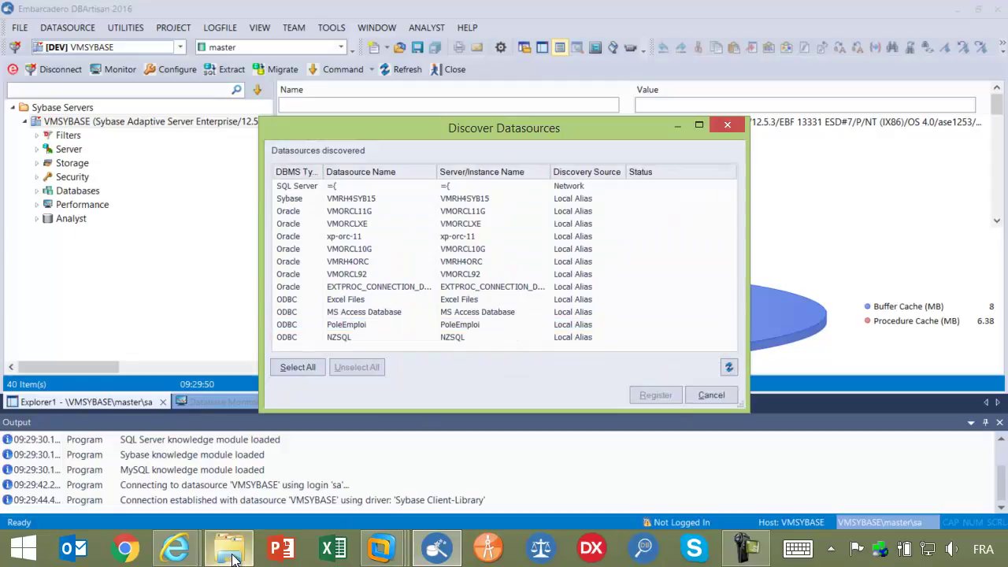
Step: Switch to the browser to read the documentation on automatically discovering datasources, and return to DBArtisan
click(175, 548)
click(341, 444)
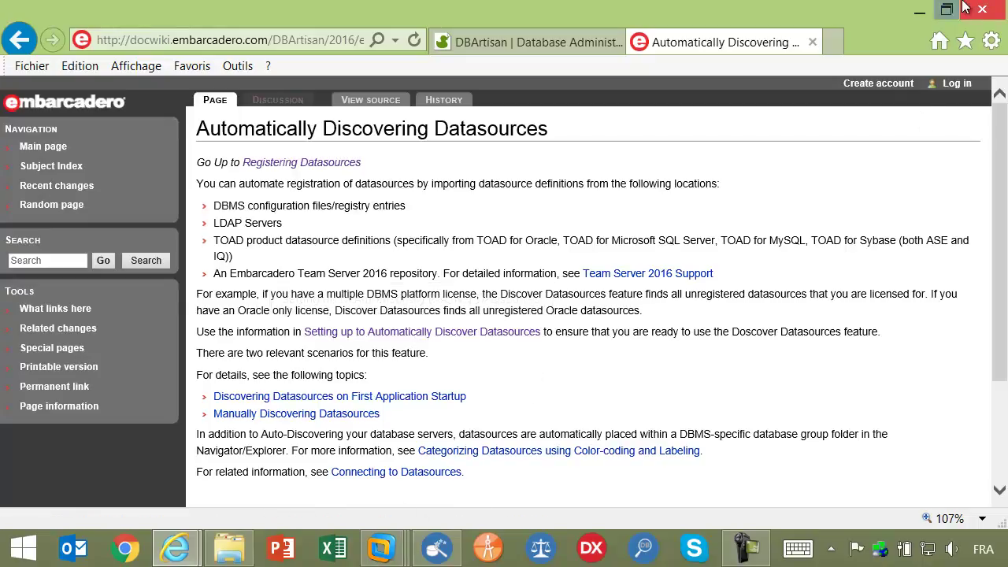
click(925, 12)
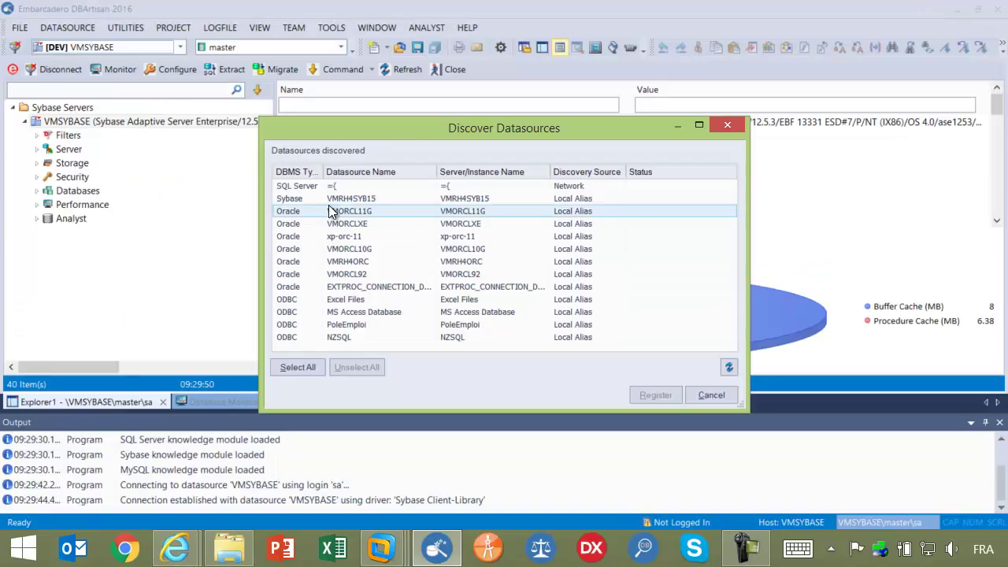
Step: Check the Sybase sql.ini and Oracle tnsnames.ora client file locations in File Explorer, and return to DBArtisan
click(234, 551)
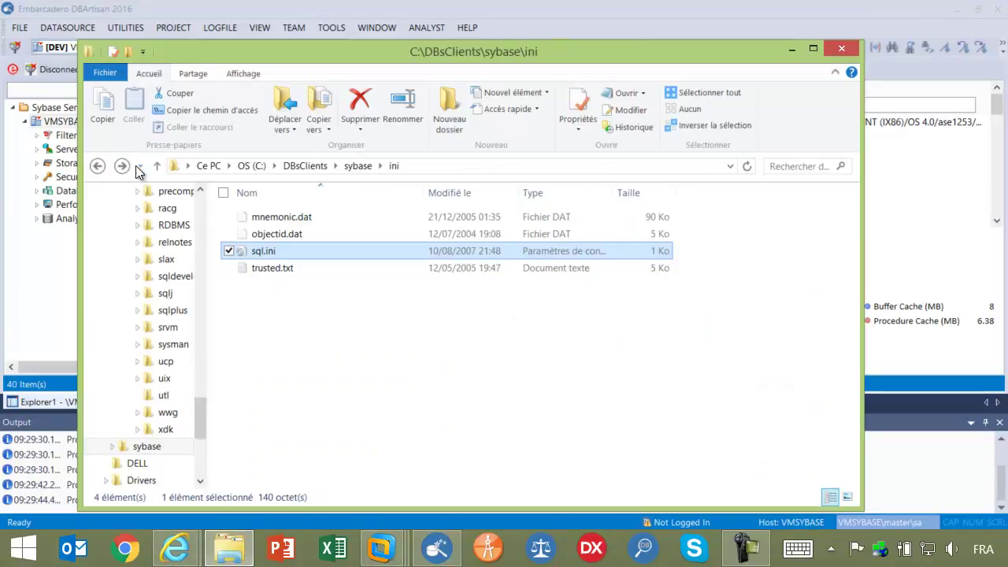
click(123, 167)
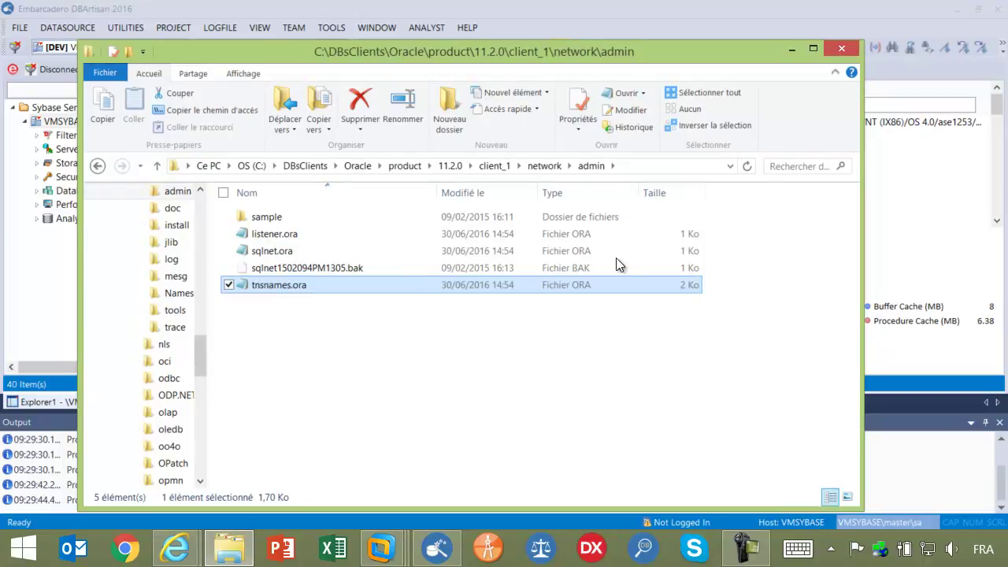
click(792, 49)
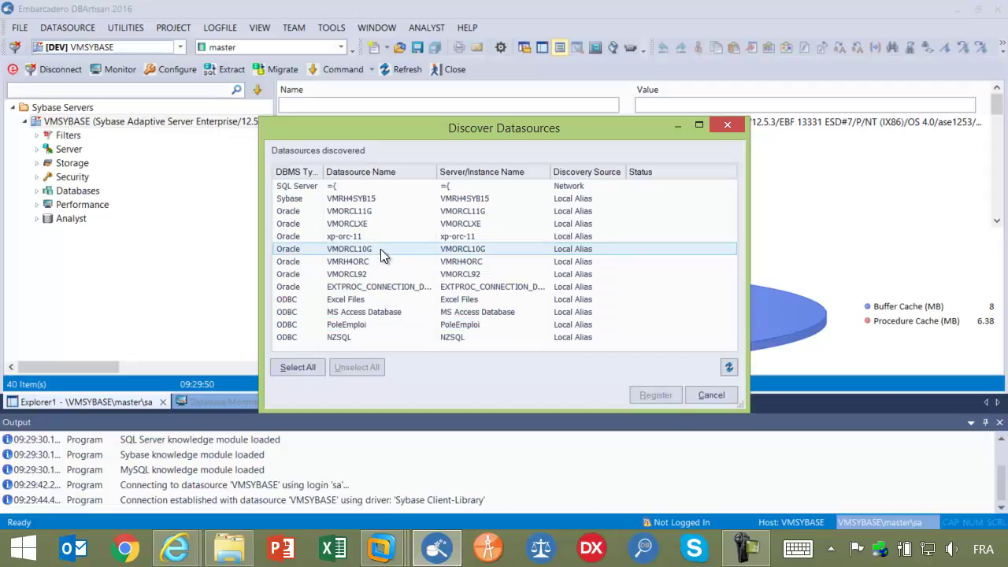
click(308, 370)
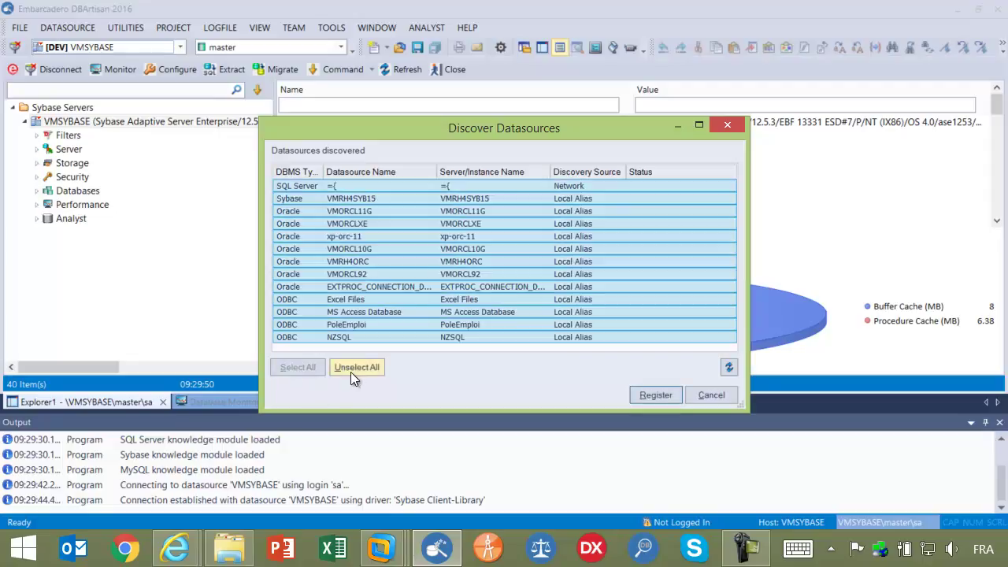
click(364, 368)
click(348, 209)
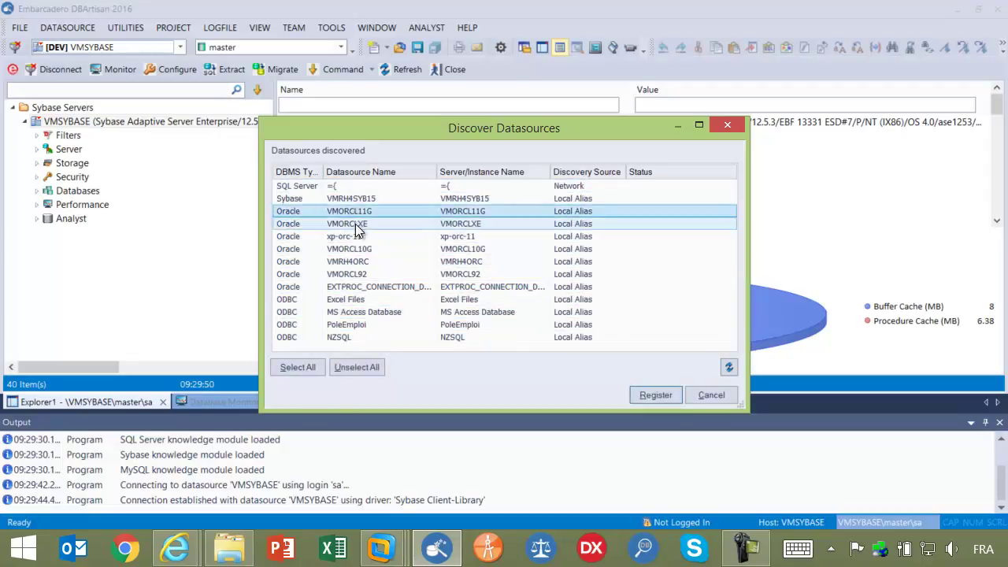
ctrl+click(358, 236)
ctrl+click(357, 250)
shift+click(358, 262)
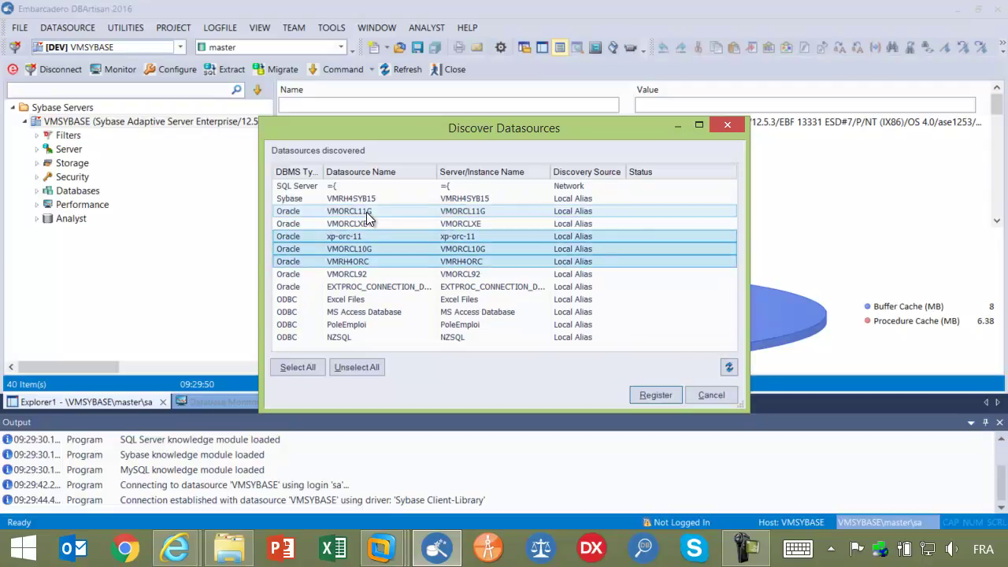
Step: Register the discovered Oracle datasources VMORCL11G and VMORCL10G
click(367, 213)
ctrl+click(375, 250)
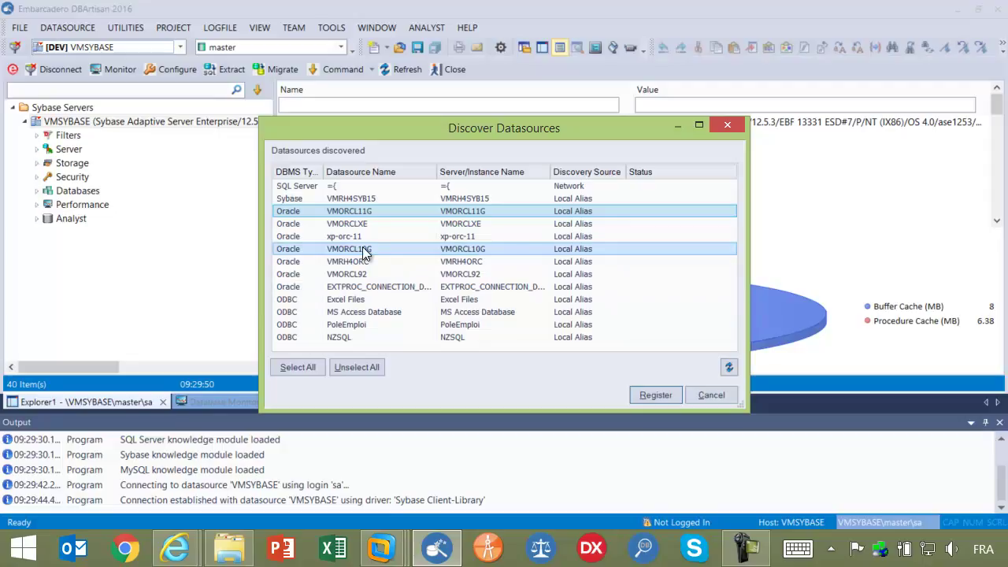
click(655, 395)
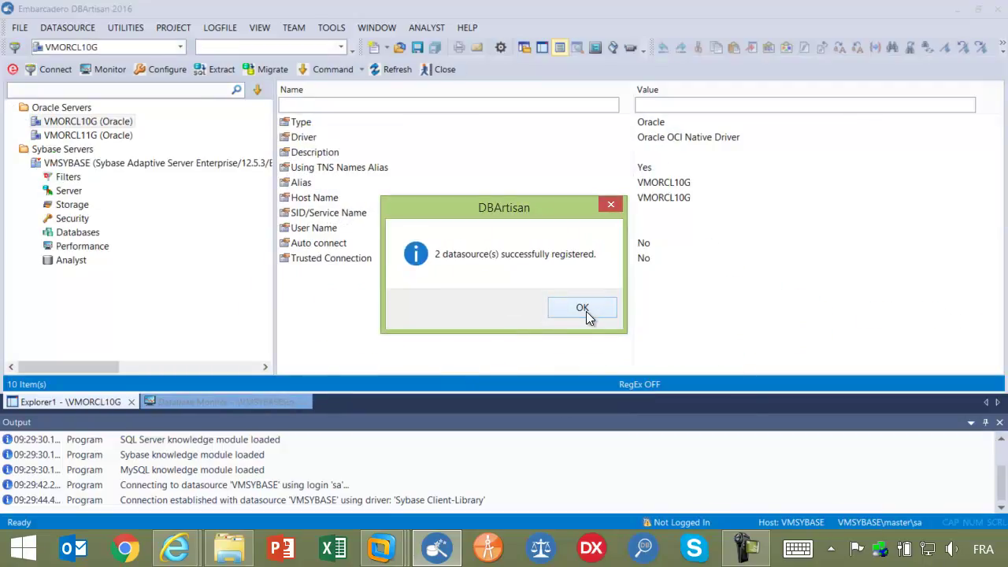
click(582, 309)
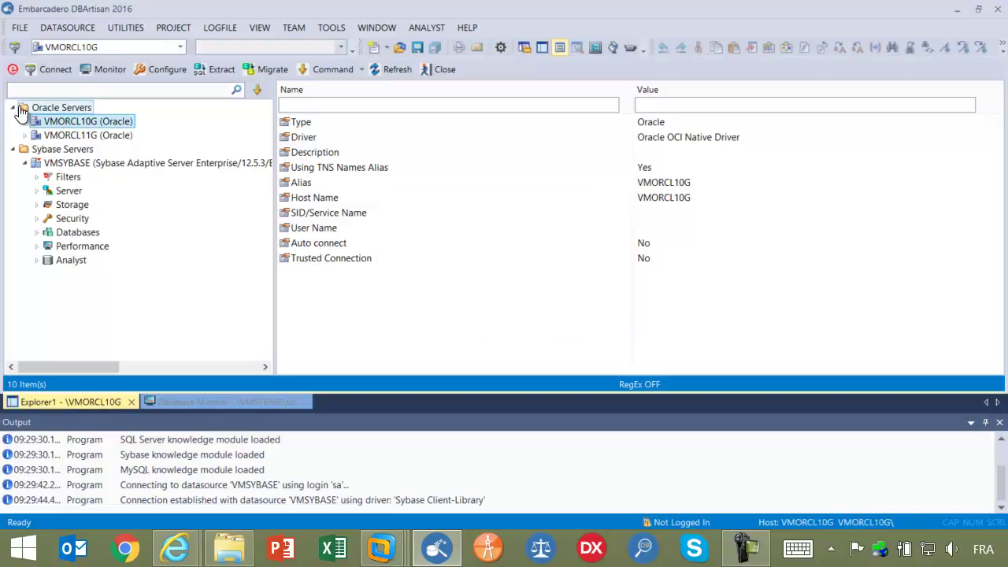
ctrl+click(86, 135)
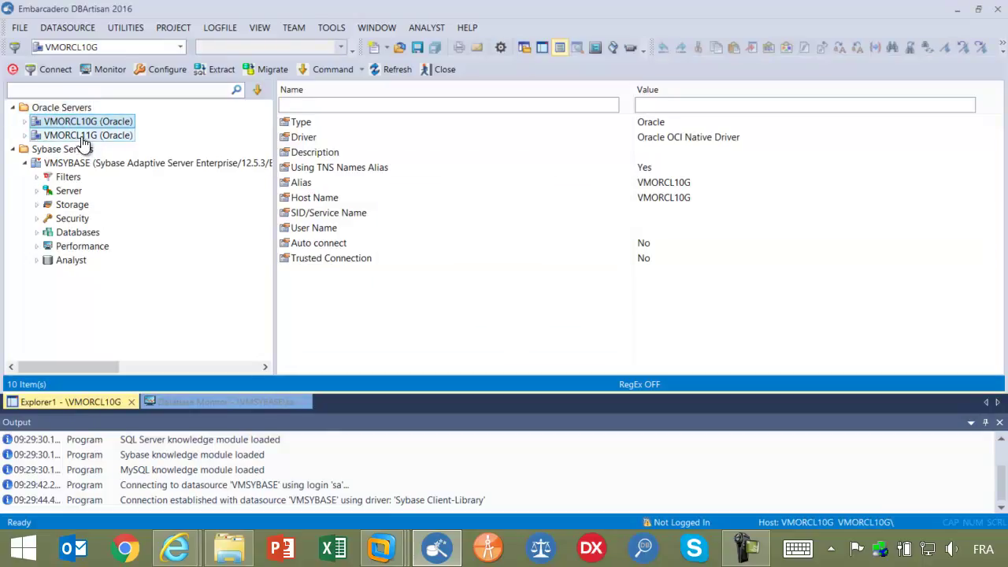
double_click(78, 139)
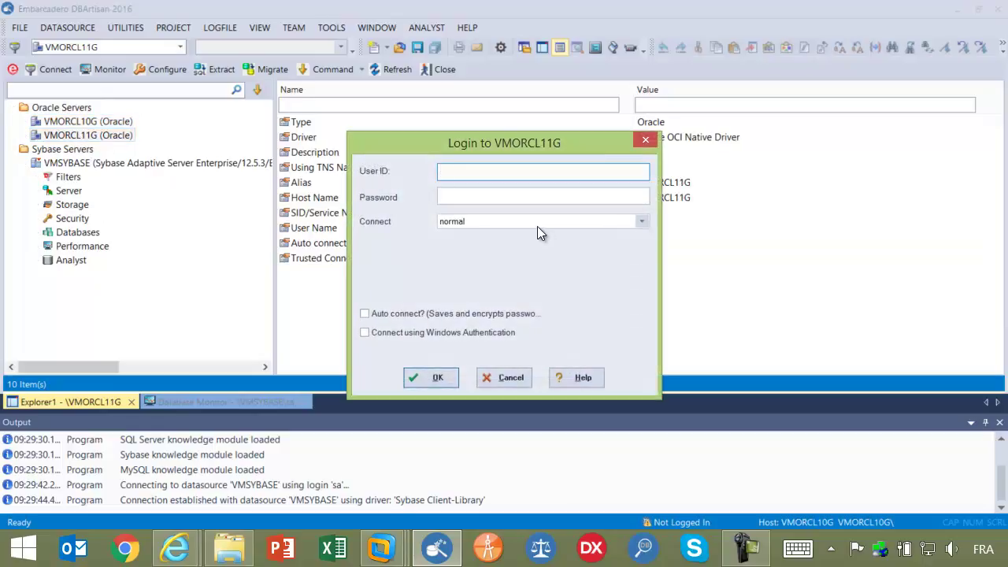
text(sys)
key(Tab)
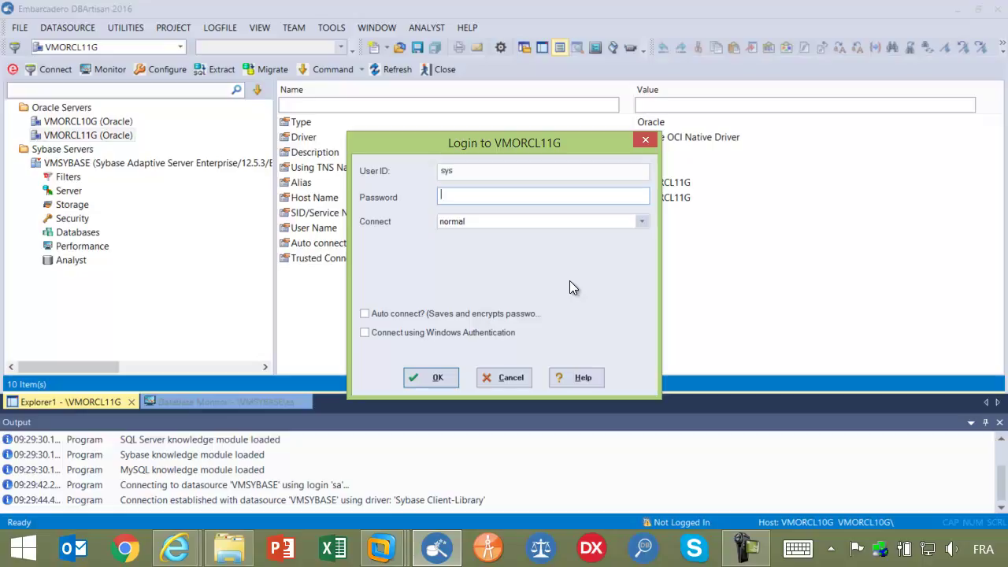
click(501, 376)
Step: Edit the VMORCL11G datasource registration and assign it to the Production category
right_click(82, 135)
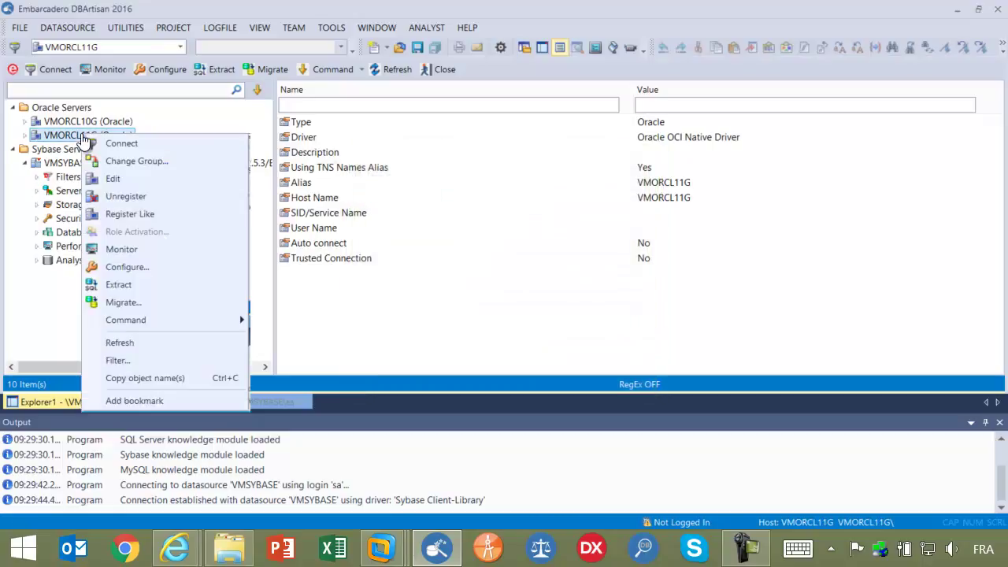
click(115, 178)
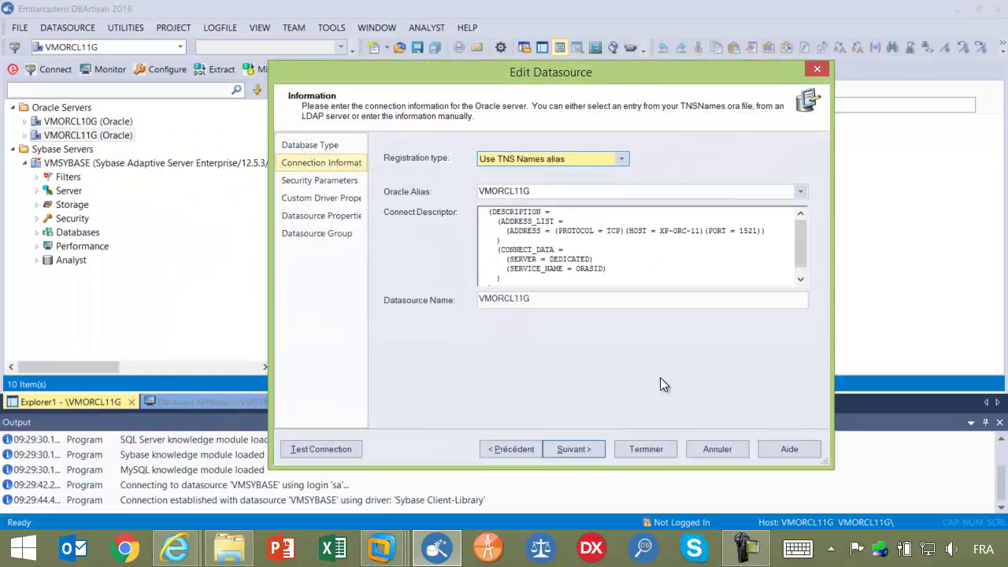
click(323, 233)
click(560, 406)
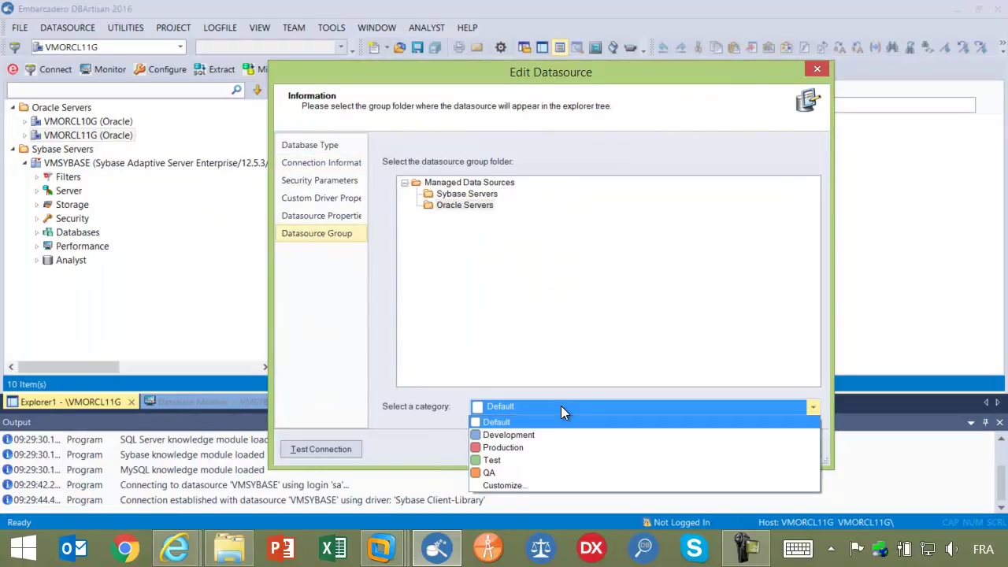
click(542, 447)
click(653, 450)
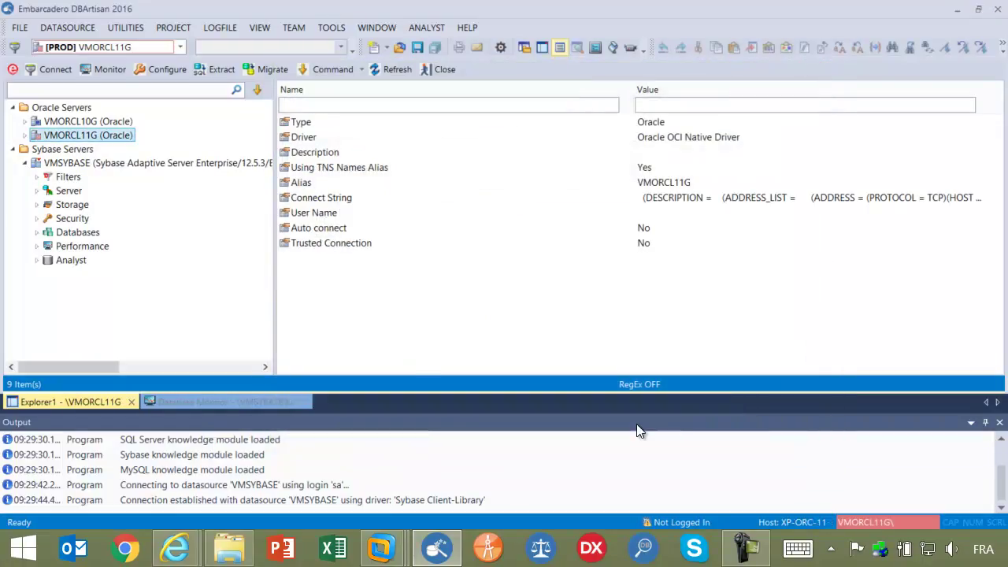
Step: Connect to VMORCL11G with user ID sys, the account password and a normal connection
double_click(87, 137)
text(sys)
key(Tab)
text(****)
key(Tab)
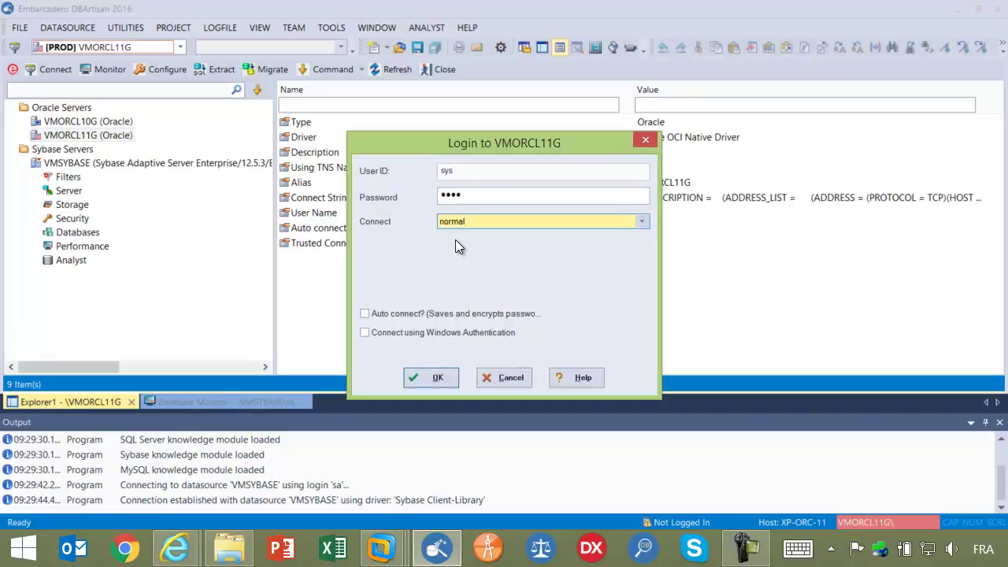
click(448, 378)
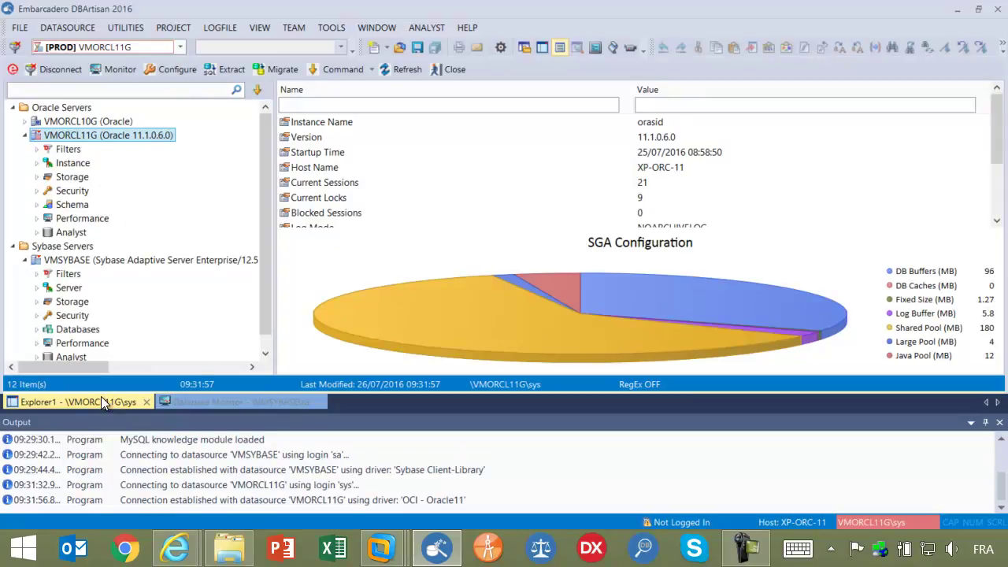
Step: List the VMORCL11G schema tables filtered by owner gim and run Select * From on the BROKER table
click(40, 204)
scroll(118, 299, down, 4)
click(80, 233)
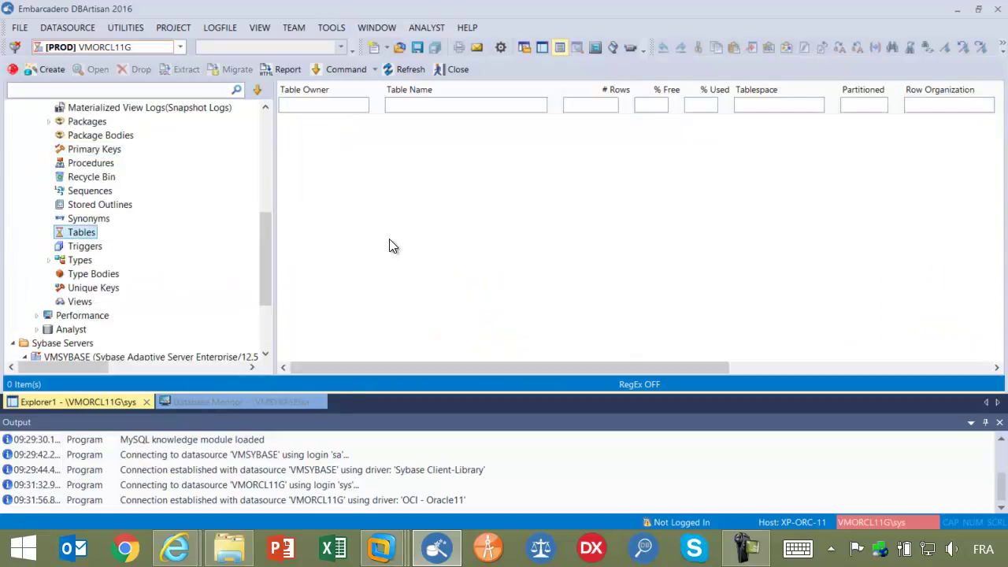
click(342, 107)
text(gim)
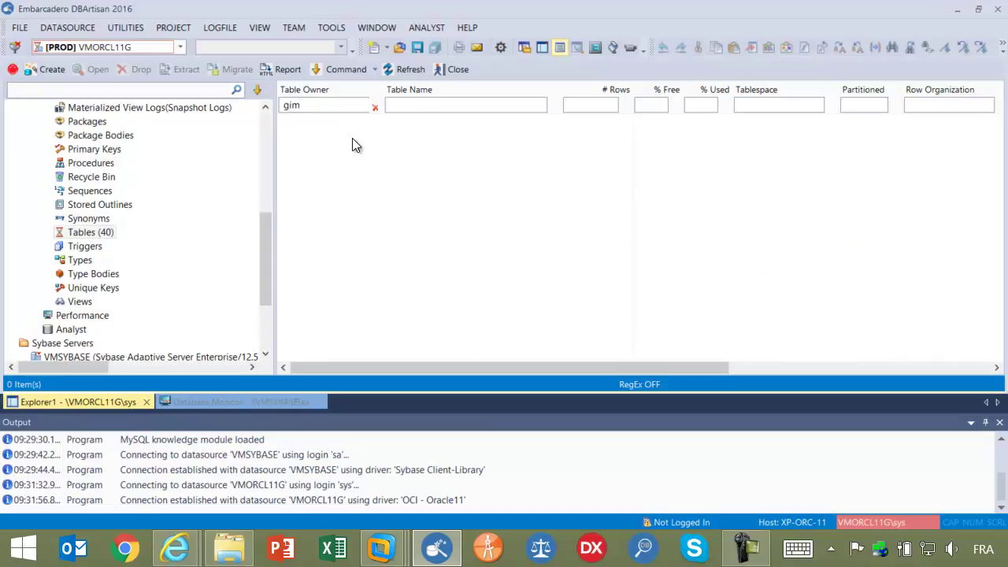
right_click(320, 124)
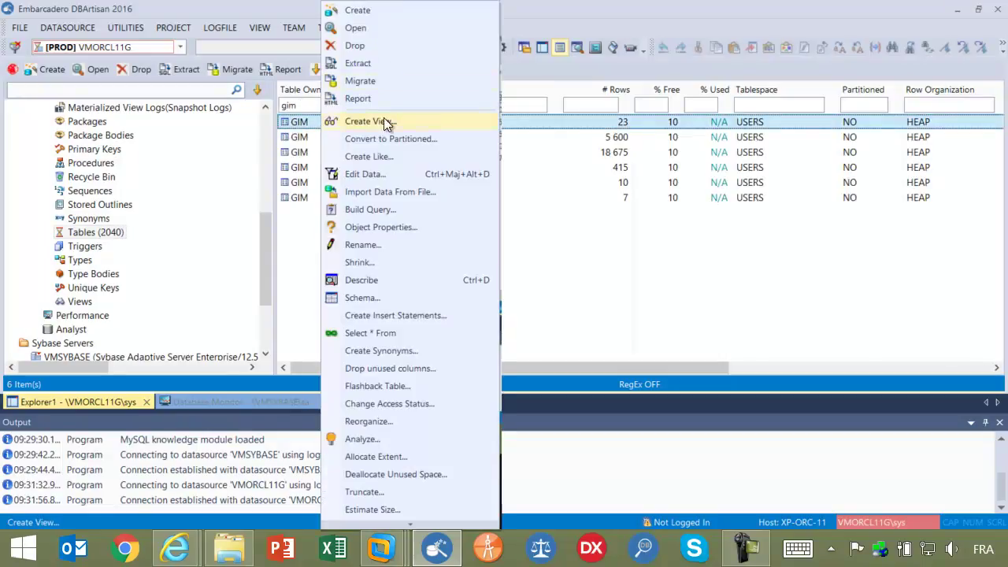
click(398, 333)
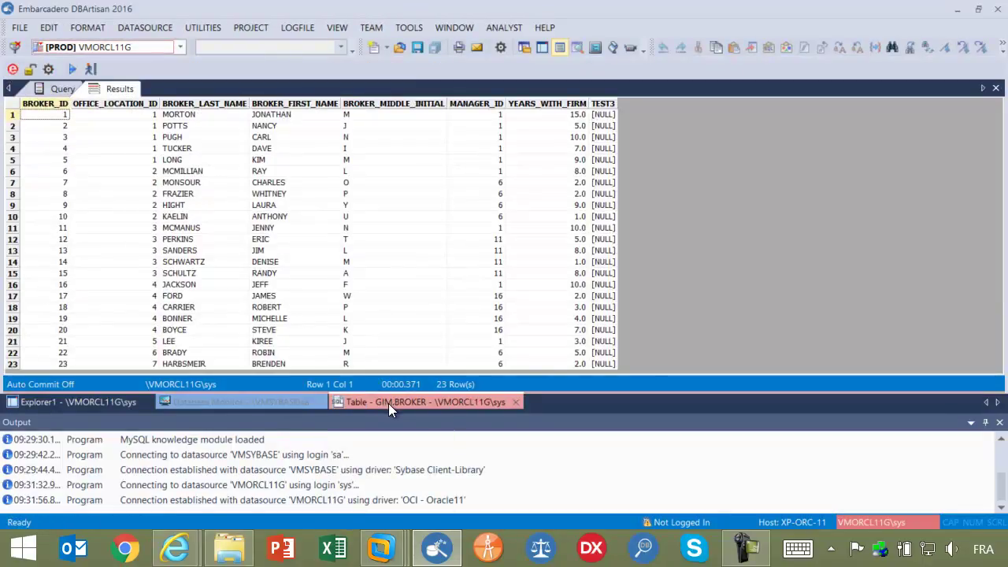
Step: Compare the category colours of the VMSYBASE Database Monitor and the GIM.BROKER query window, and return to the Explorer
click(276, 402)
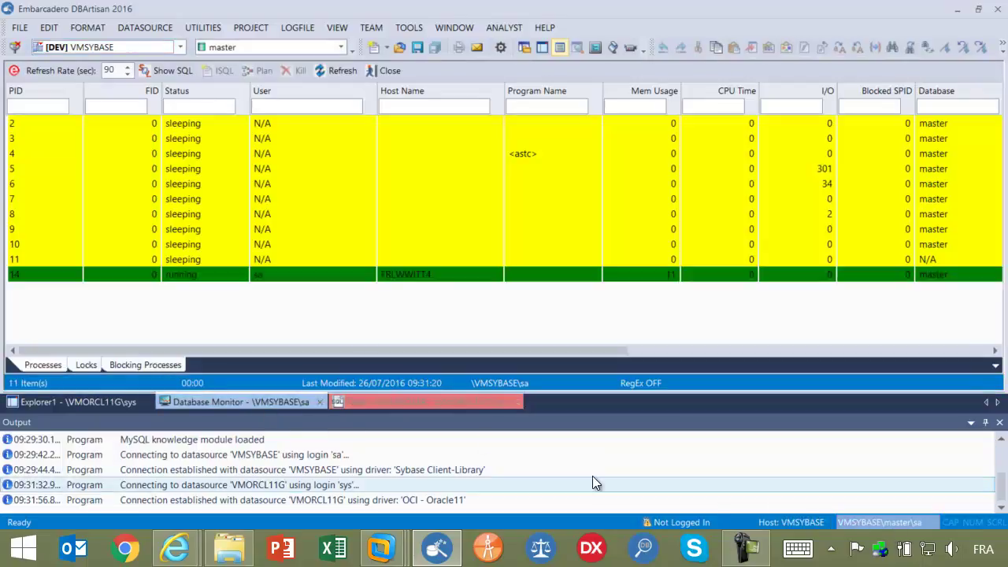
click(467, 404)
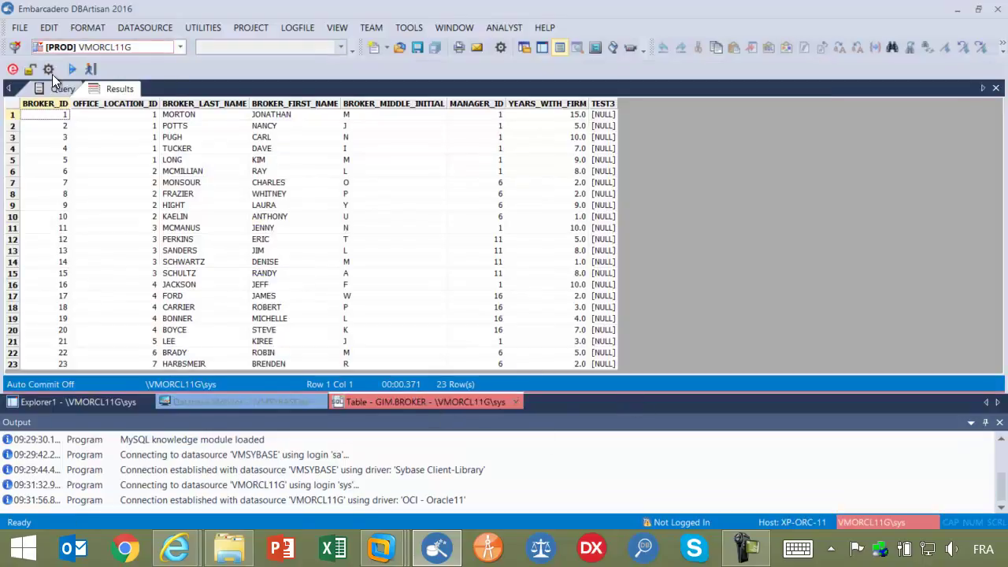
click(233, 401)
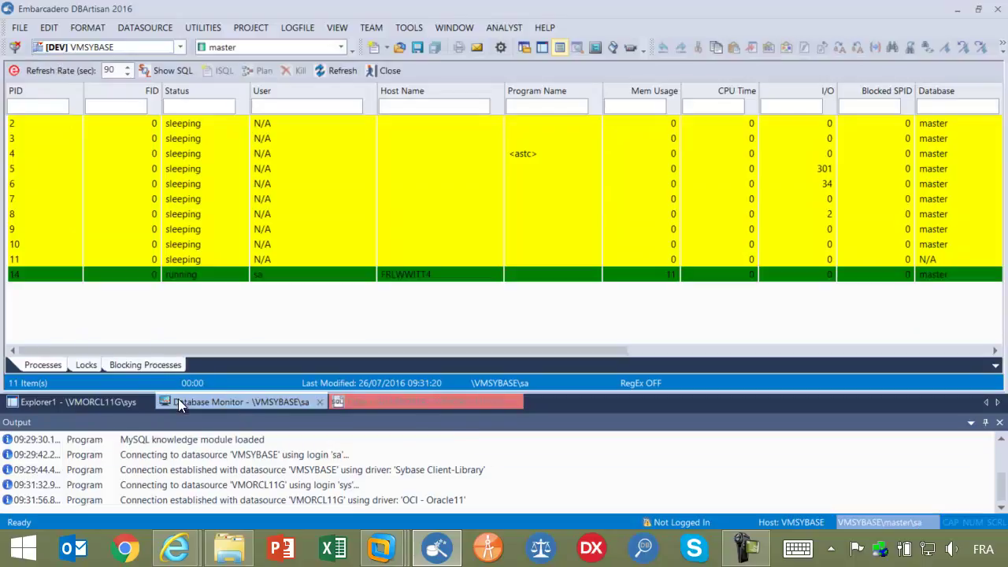
click(110, 402)
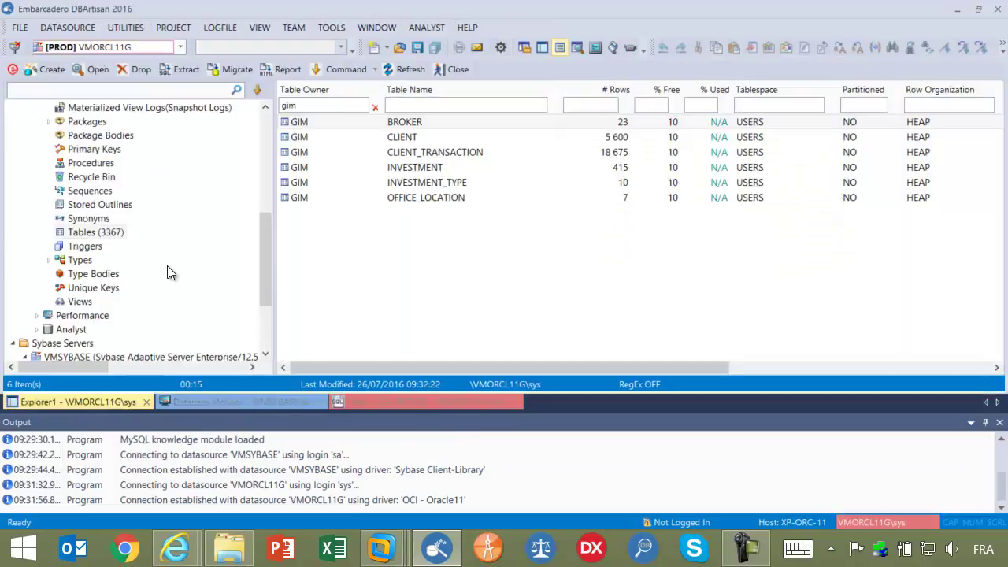
Step: Review the customizable datasource categories through Register Like on VMSYBASE, cancel the registration, and collapse the VMORCL11G node
right_click(50, 359)
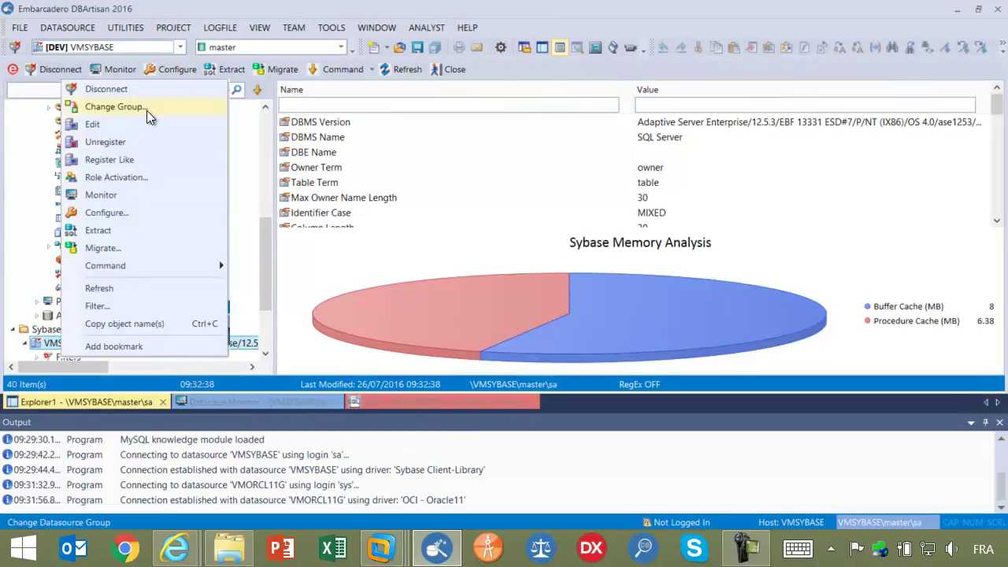
click(168, 160)
click(325, 231)
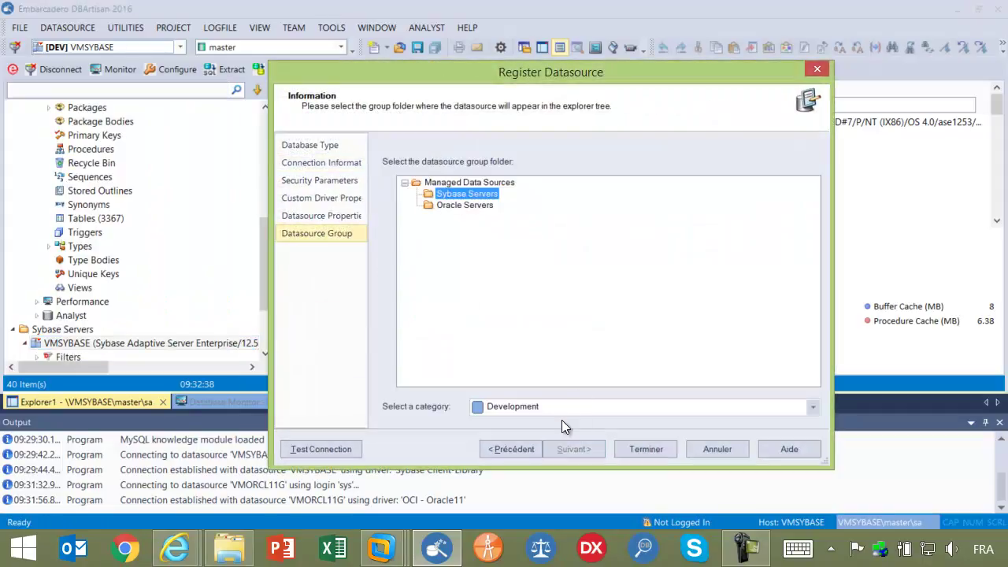
click(578, 408)
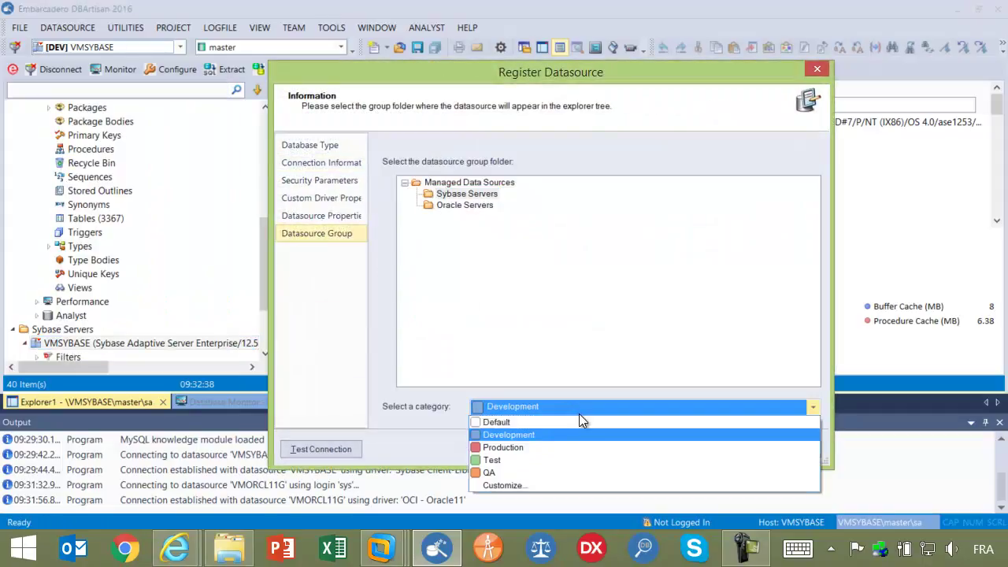
click(534, 485)
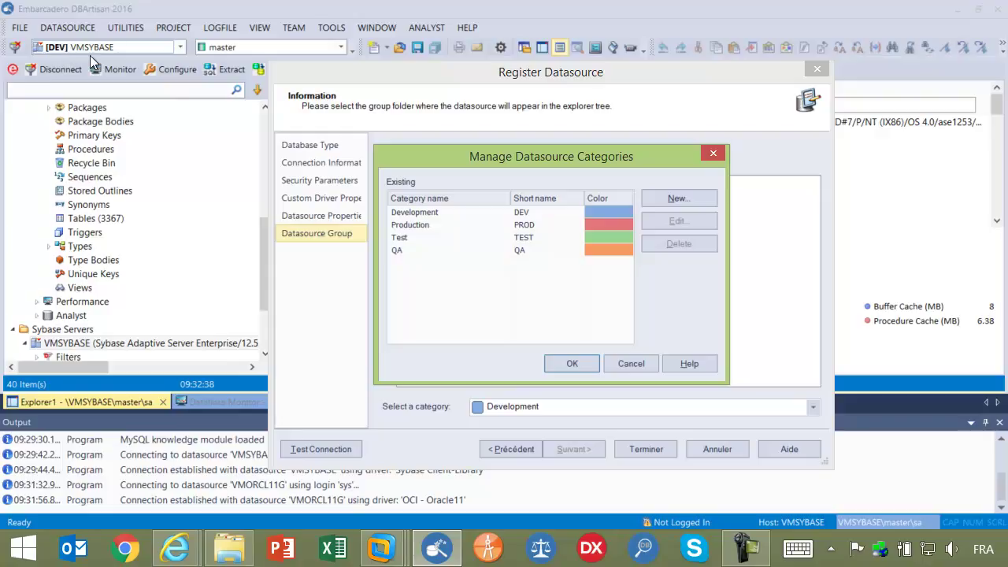
click(636, 364)
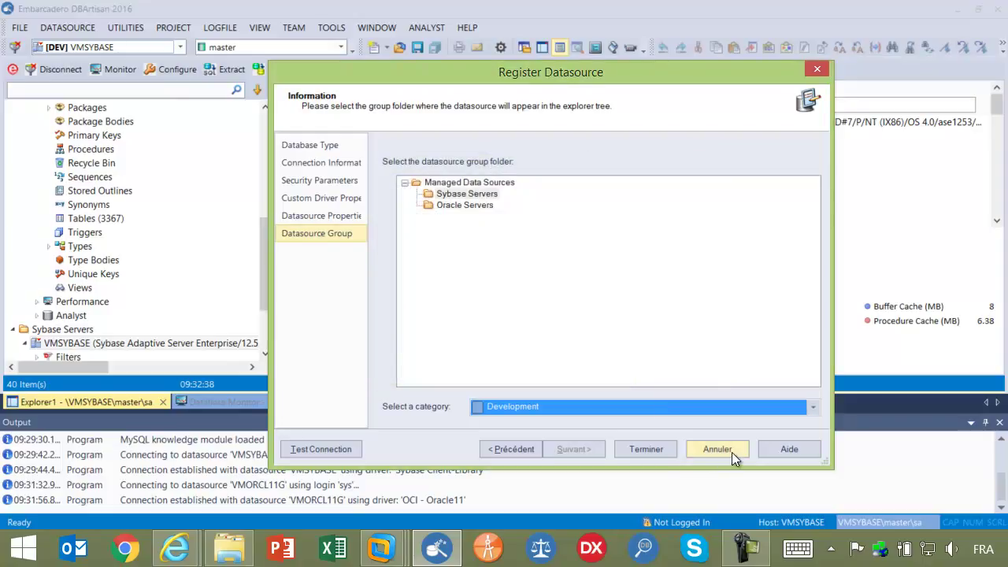
click(726, 450)
scroll(266, 188, up, 7)
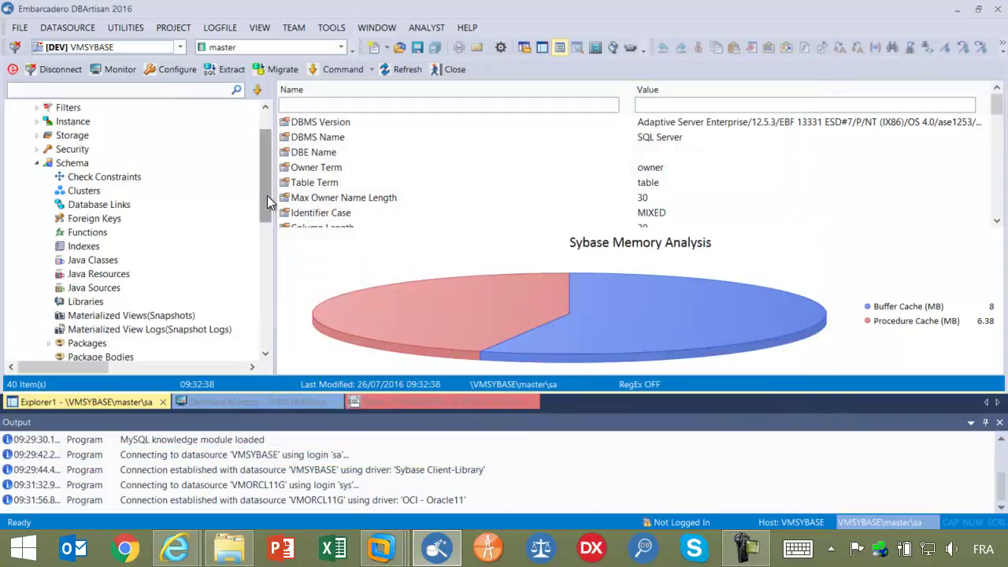
click(28, 134)
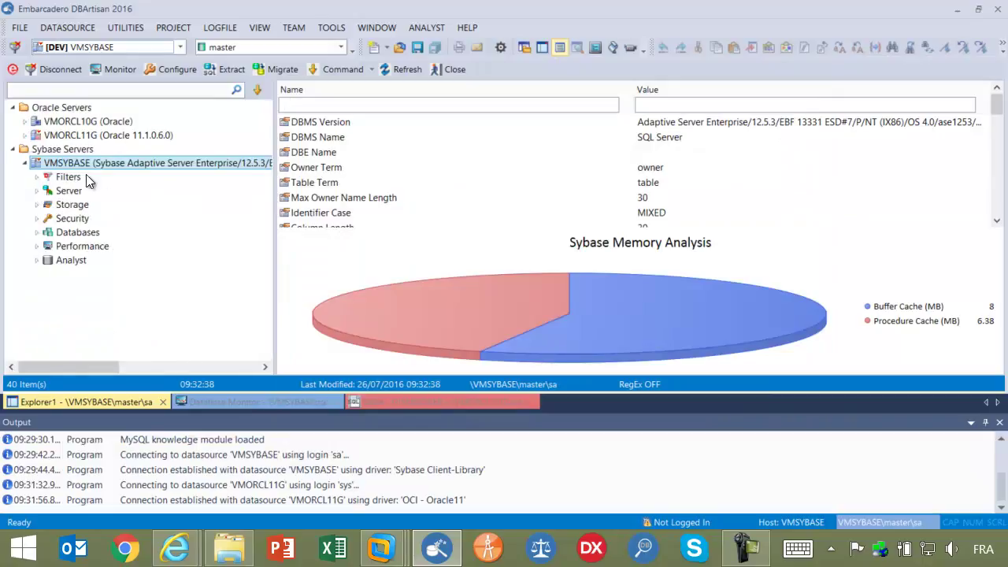
Step: Open Team Server in the web browser, continue past the certificate warning, and log in with the username and account password
click(68, 29)
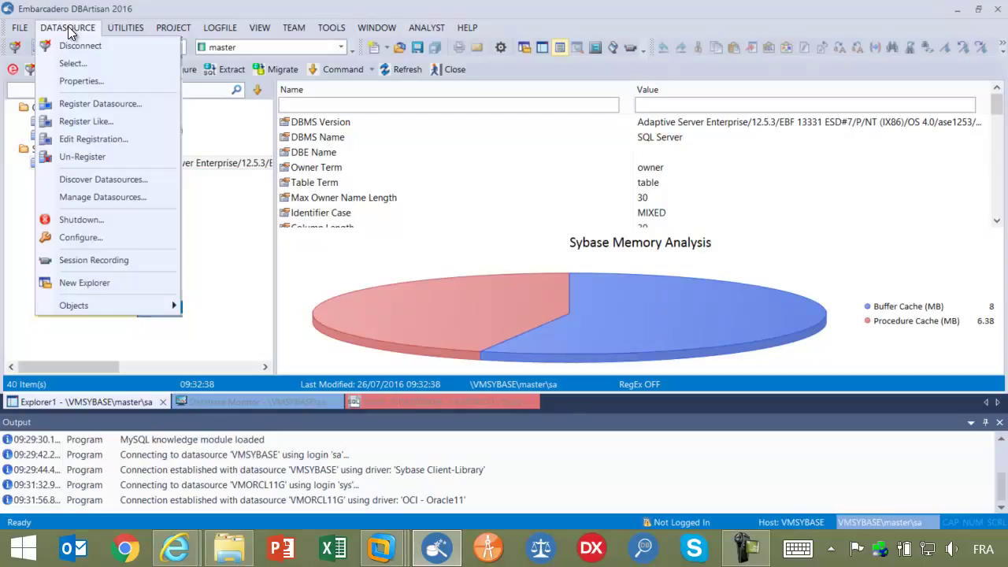
mouse_move(300, 28)
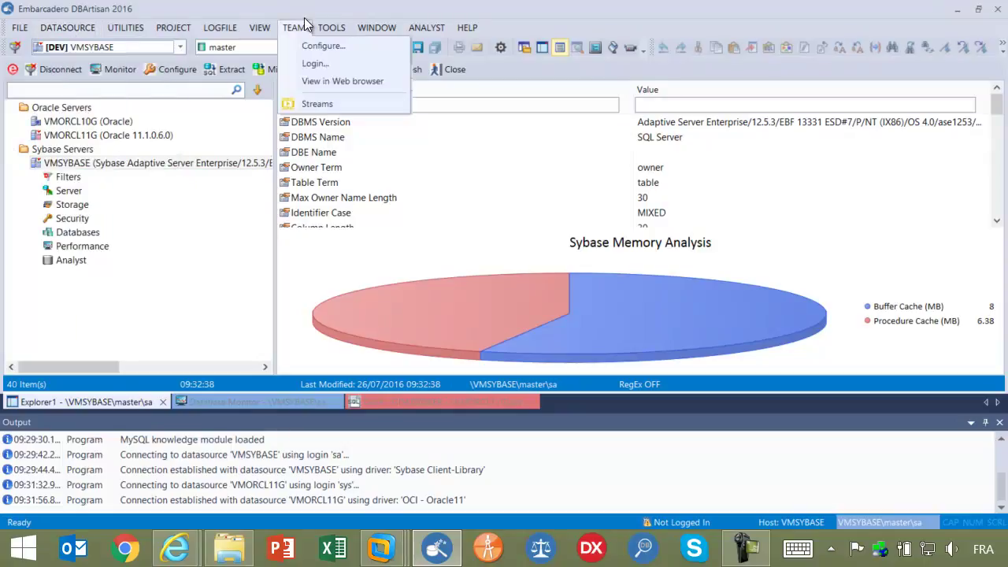
click(332, 79)
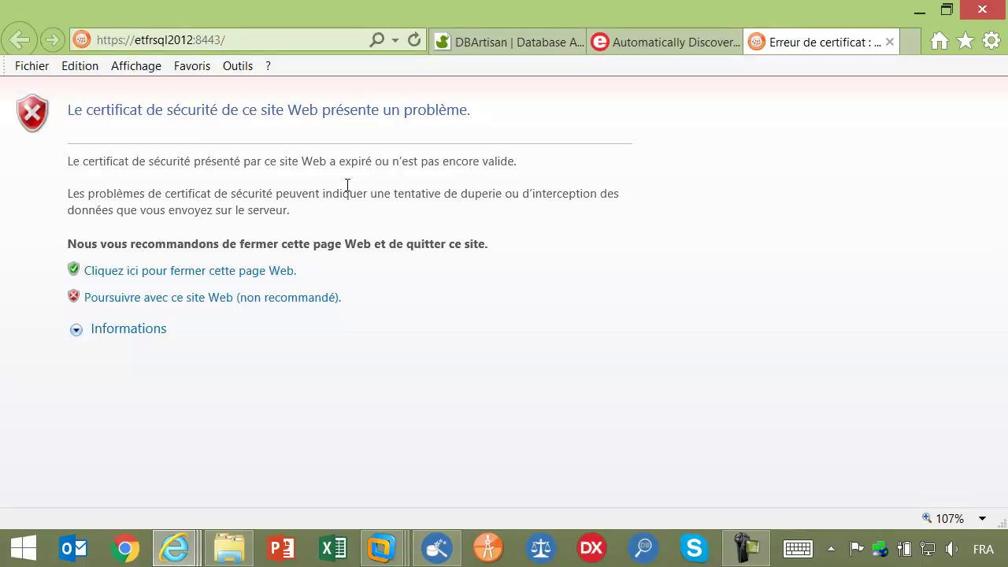
click(185, 298)
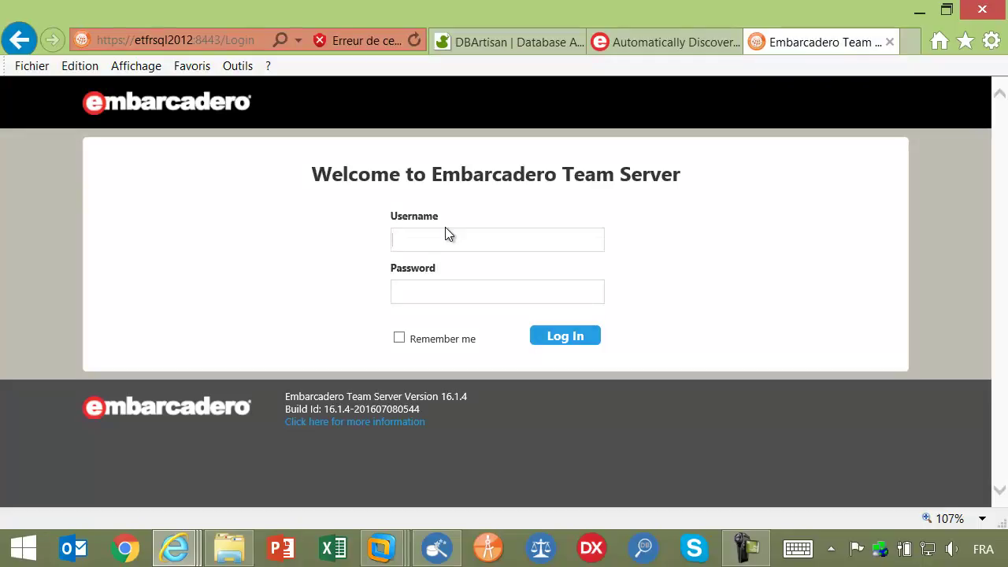
text(Will)
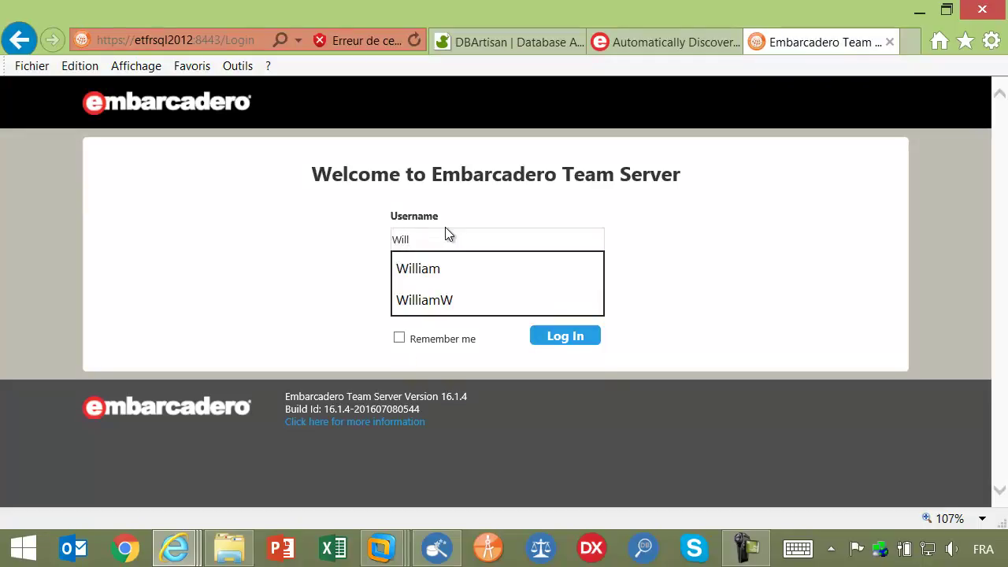
text(iam)
key(Tab)
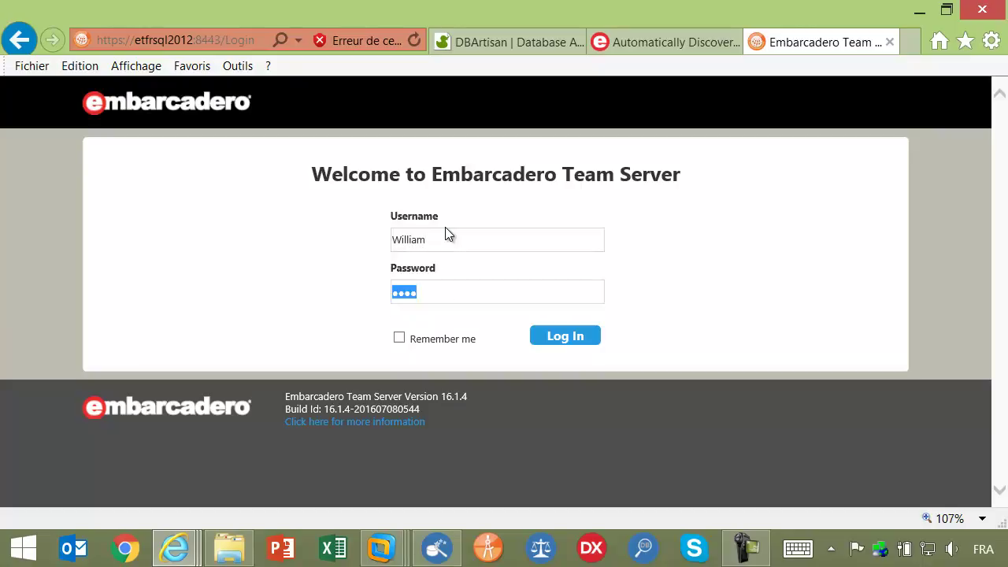
click(564, 337)
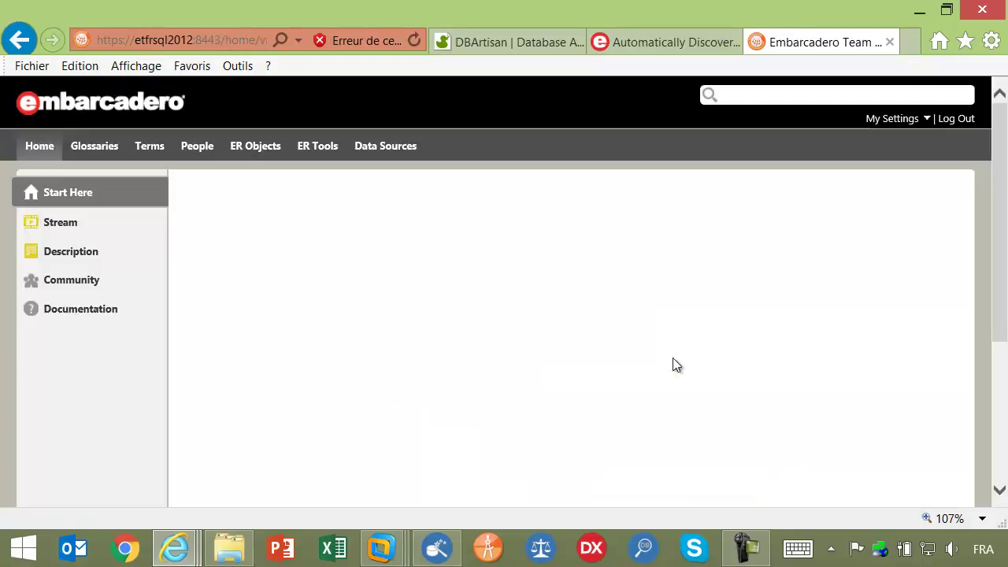
Step: Examine the MSSQL-sa data source's connection properties and related login credentials in Team Server, and return to DBArtisan
click(379, 148)
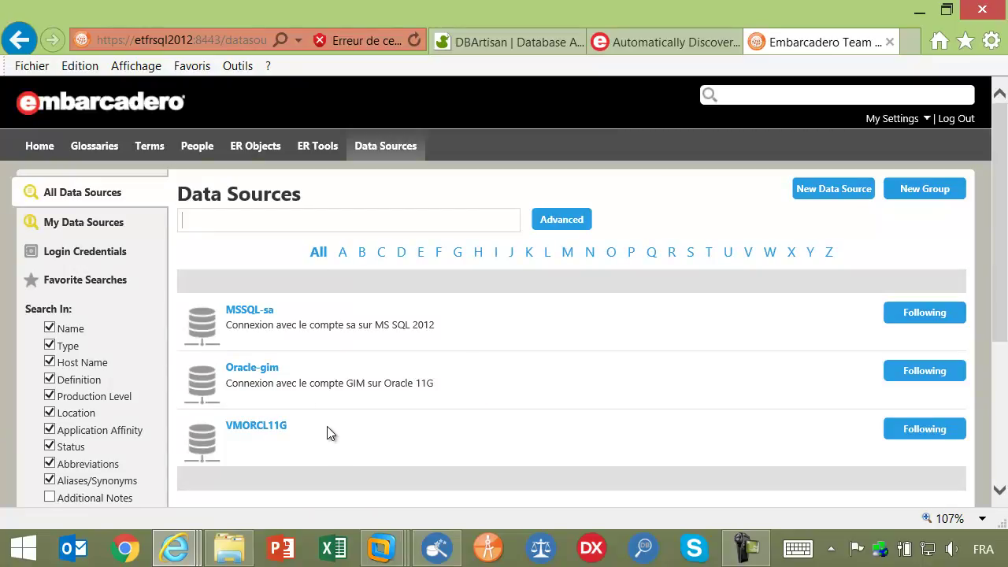
click(240, 313)
scroll(457, 342, down, 4)
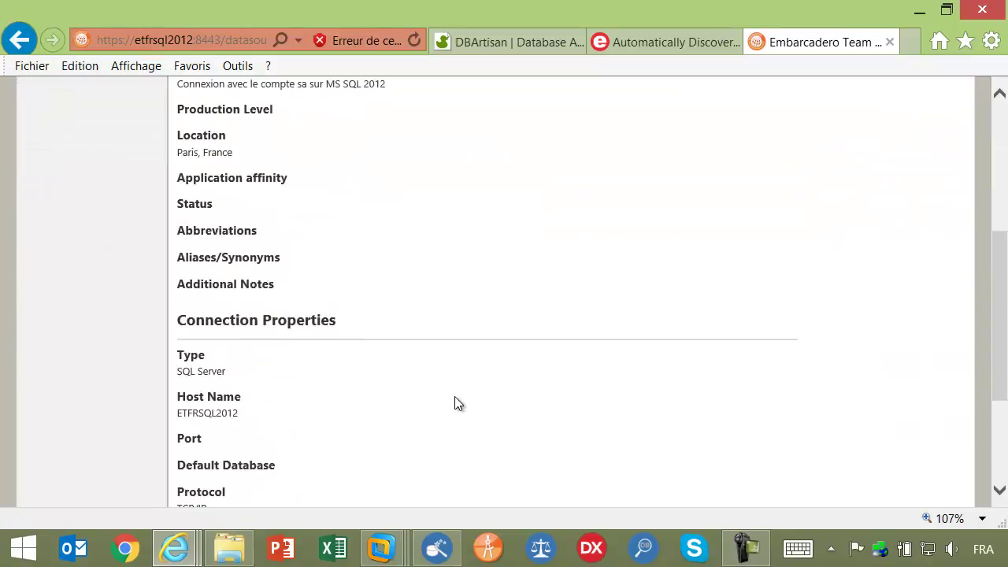
scroll(455, 398, up, 4)
click(74, 344)
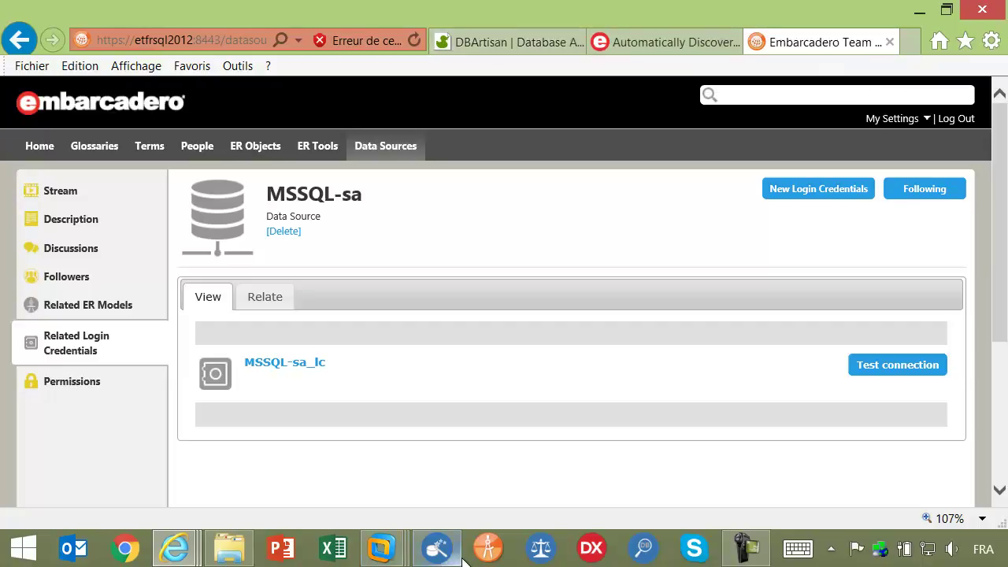
click(434, 556)
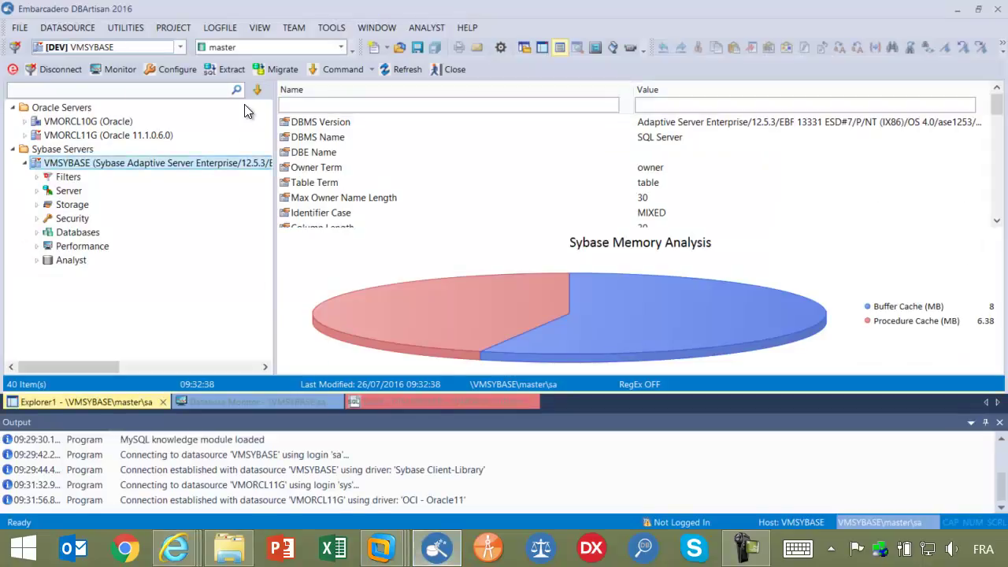
Step: Log in to Embarcadero Team Server from DBArtisan with the username and account password, and decline synchronizing with its data sources
click(292, 26)
click(321, 63)
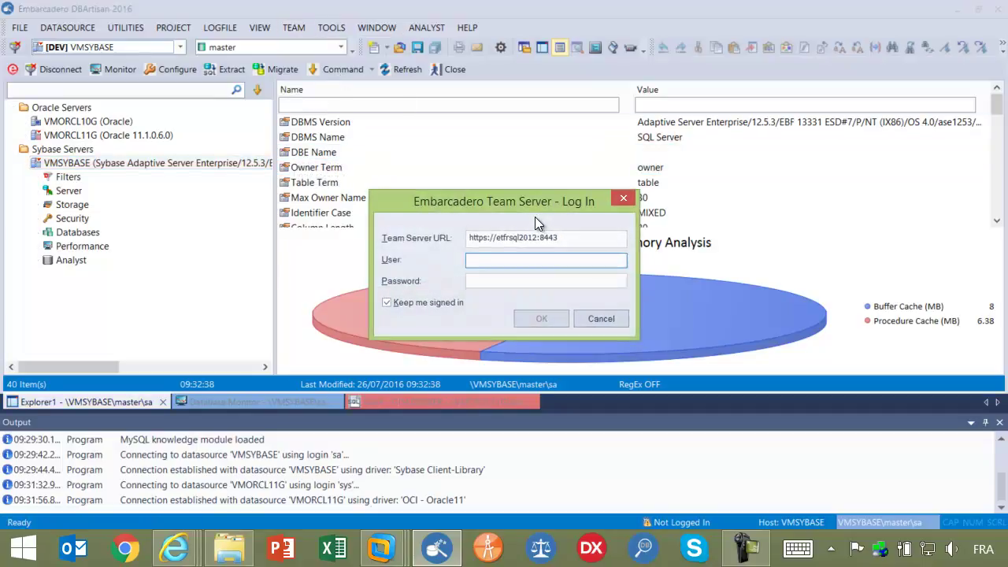
text(William)
key(Tab)
text(••••)
click(541, 318)
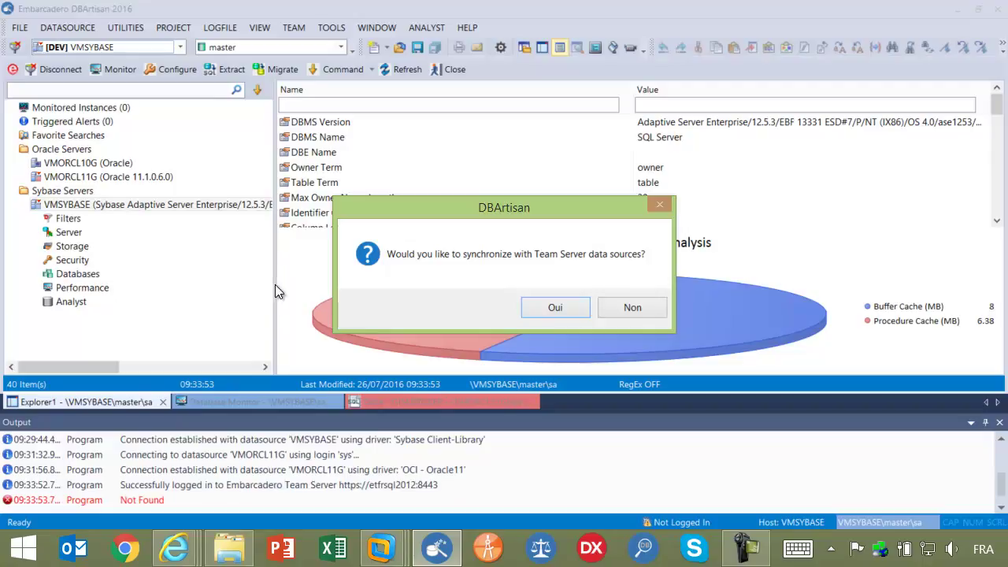
click(635, 304)
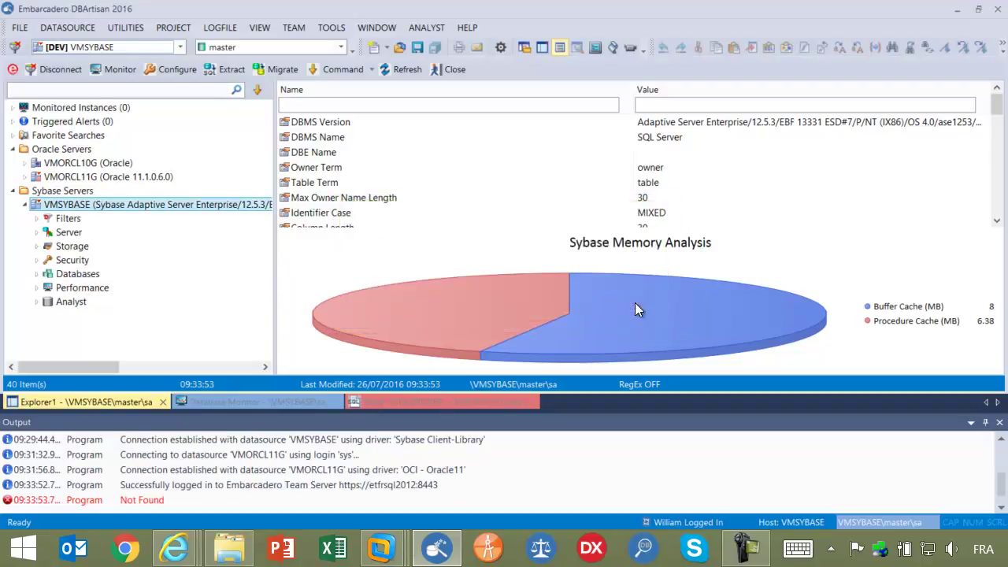
Step: Search Team Server for all available data sources without entering a search term
click(69, 27)
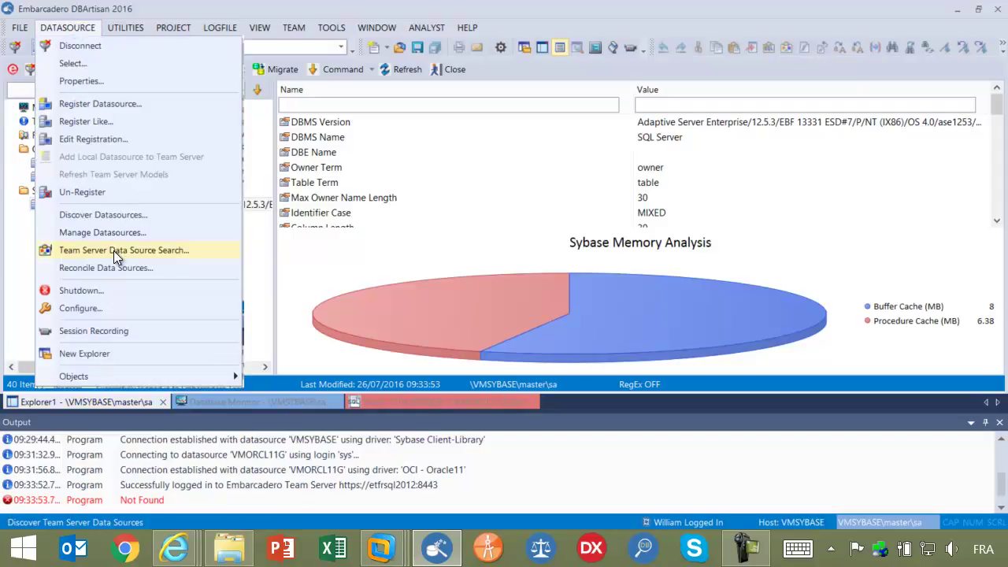
click(149, 253)
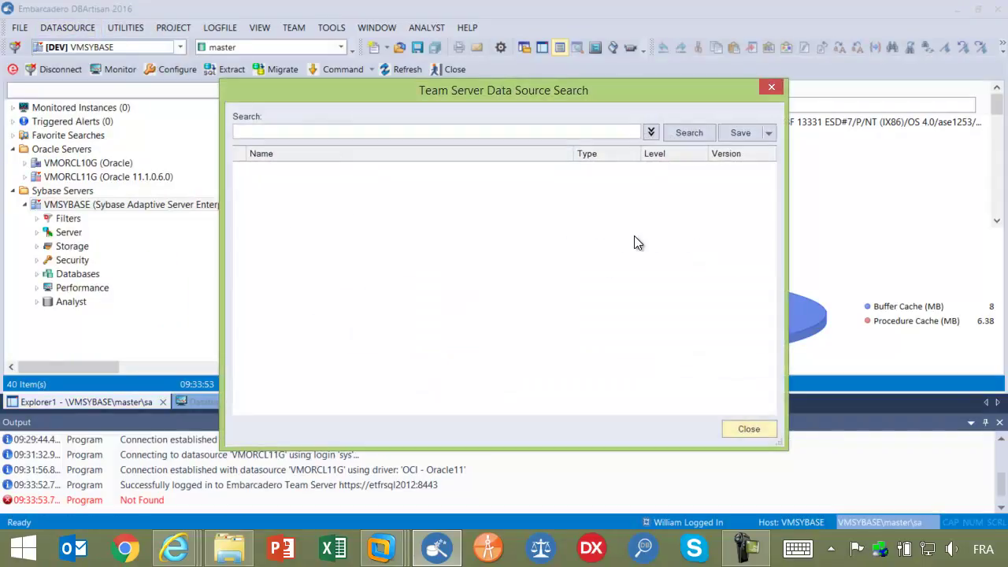
click(686, 132)
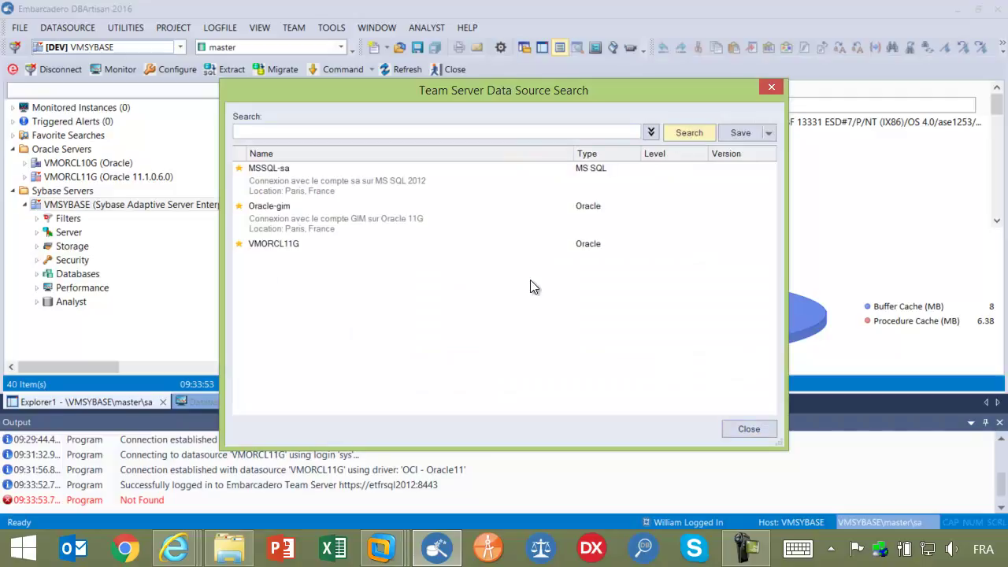
Step: Connect to the MSSQL-sa data source using the Team Server credential MSSQL-sa_lc, and close the data source search
click(320, 185)
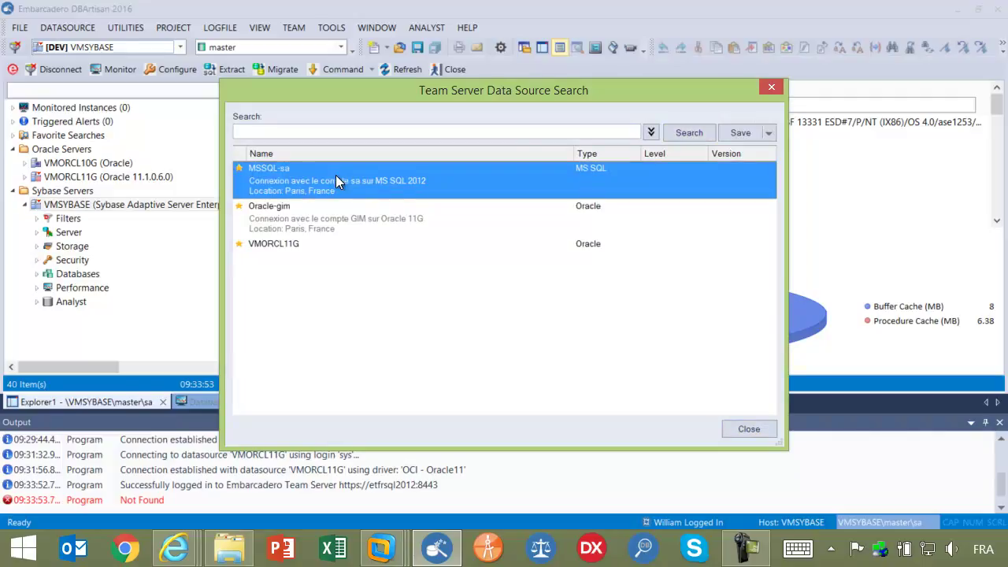
right_click(335, 180)
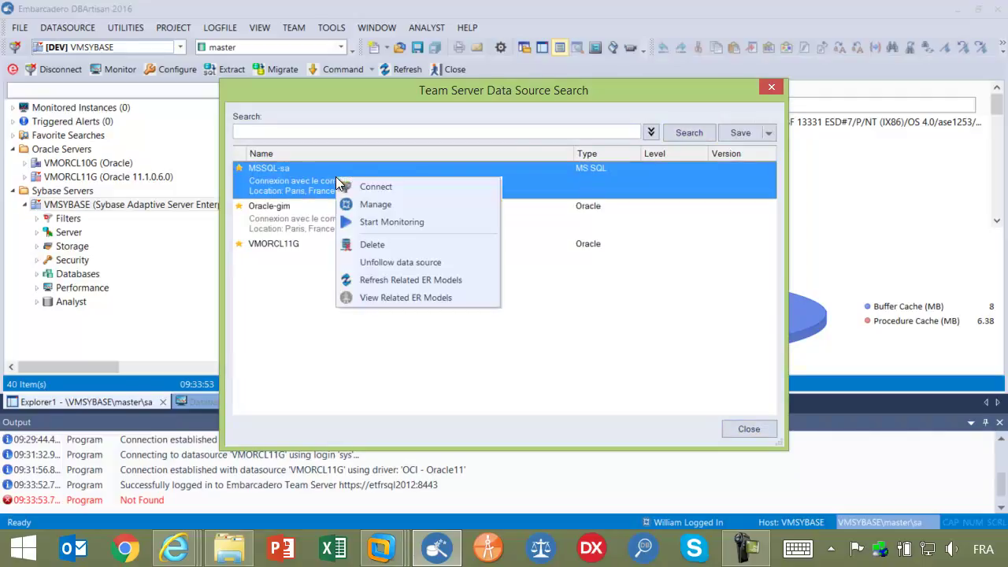
click(391, 187)
click(477, 294)
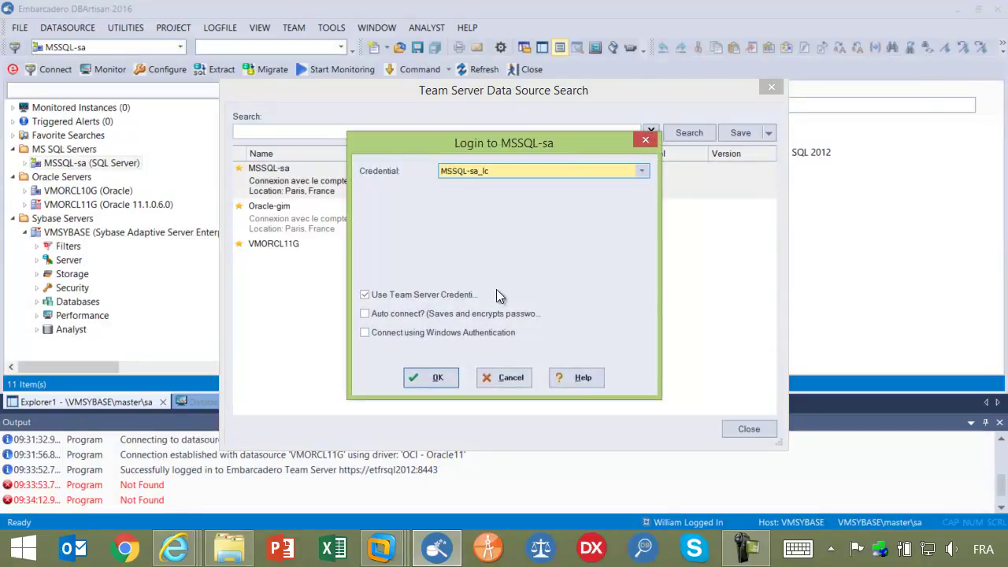
click(417, 298)
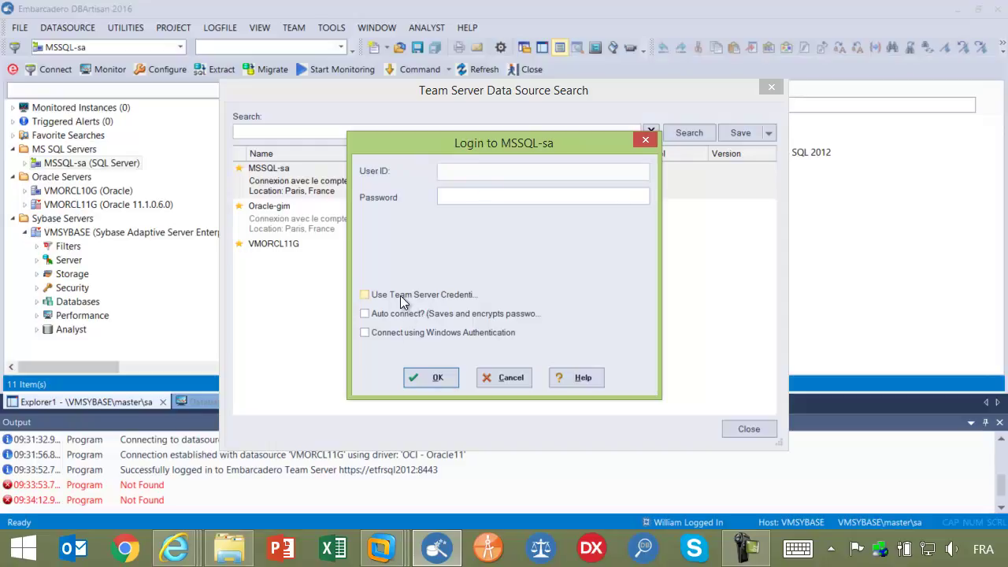
click(426, 296)
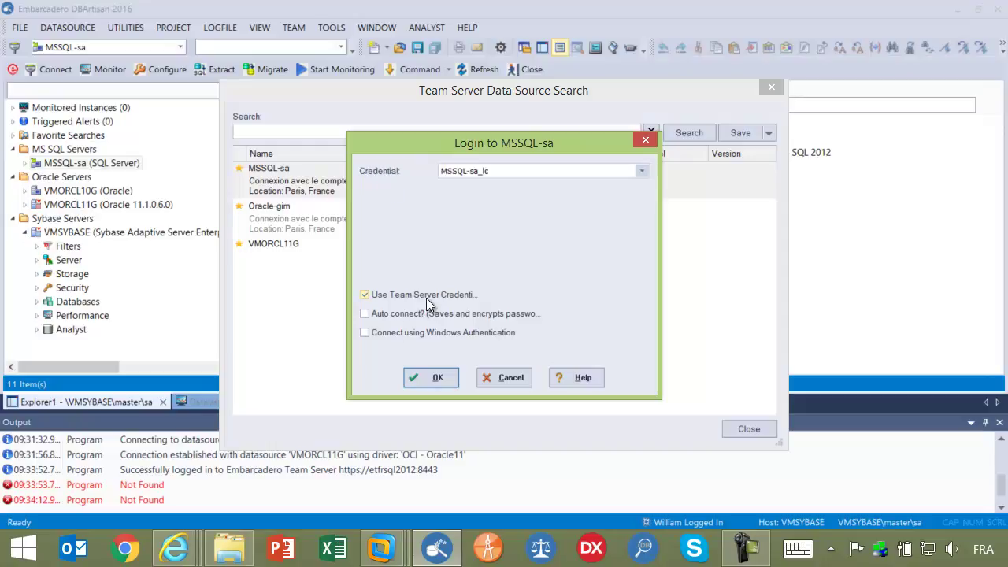
click(642, 171)
click(473, 194)
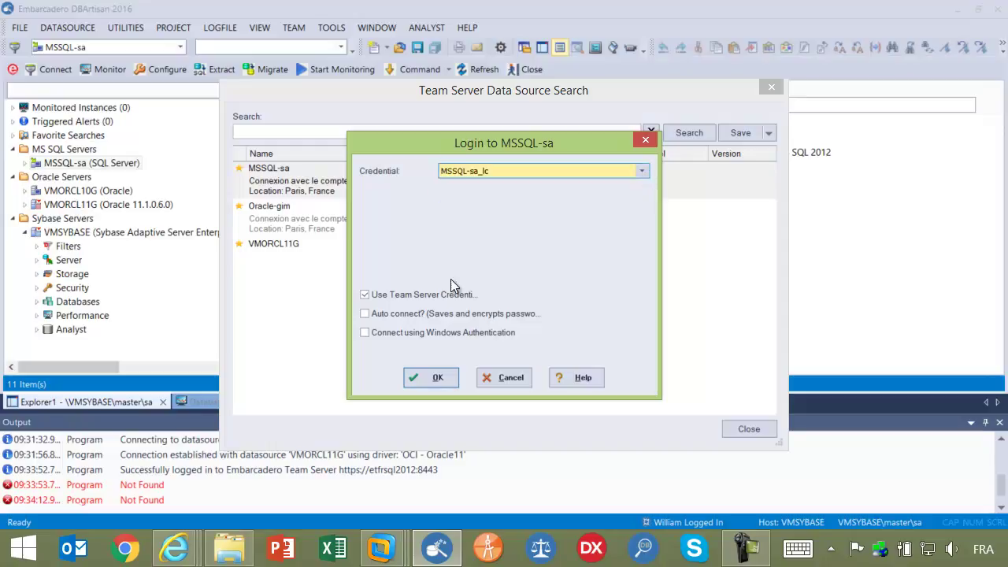
click(454, 378)
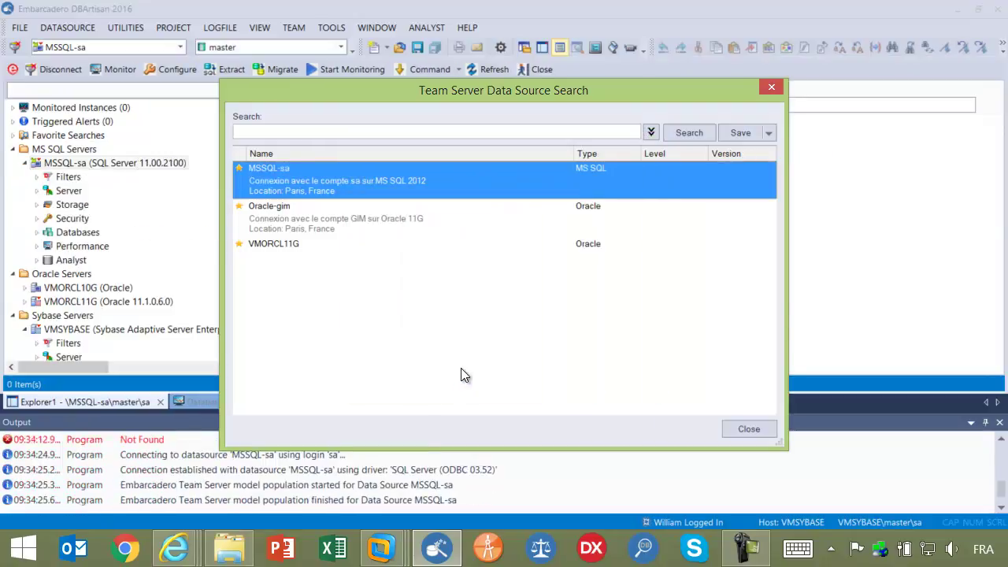
click(748, 428)
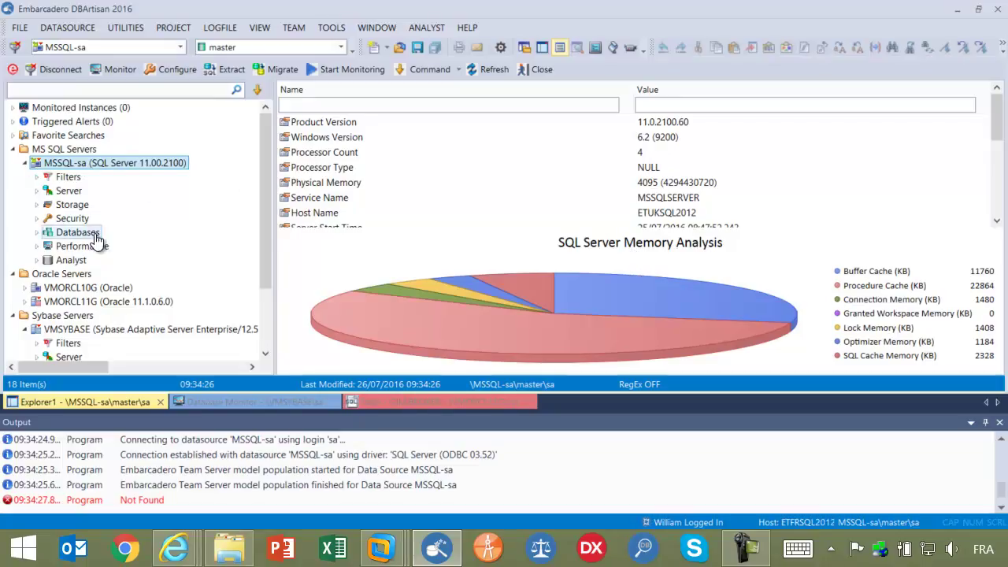
Step: Open the Manage Datasources dialog and select all registered MS SQL, Oracle and Sybase datasources
scroll(260, 295, up, 2)
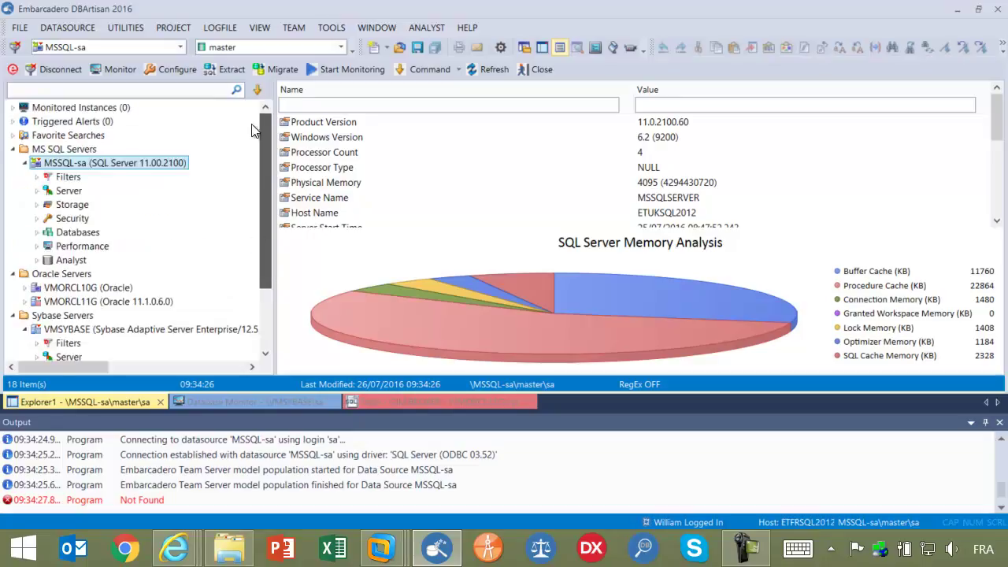
click(75, 30)
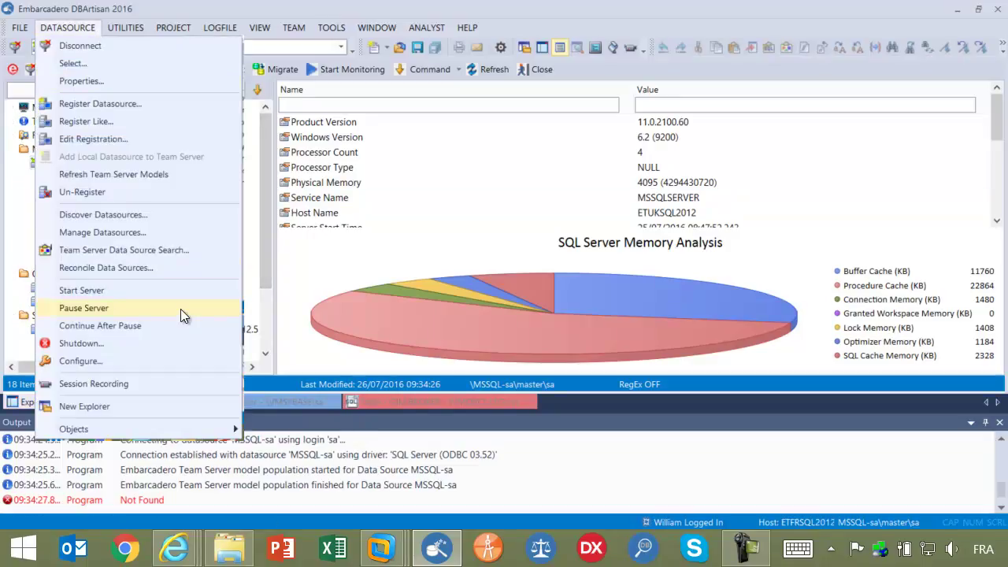
mouse_move(18, 30)
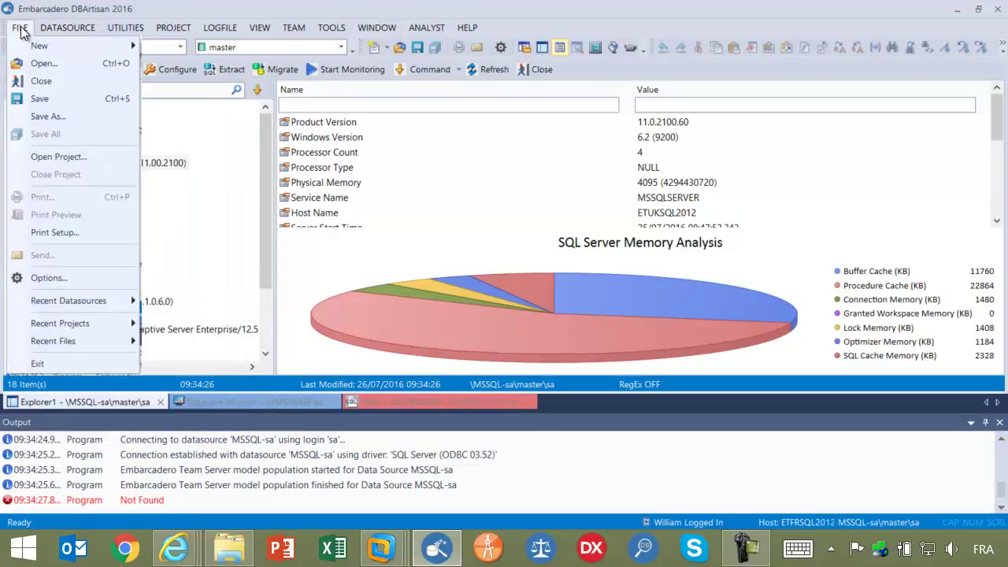
mouse_move(67, 27)
click(96, 237)
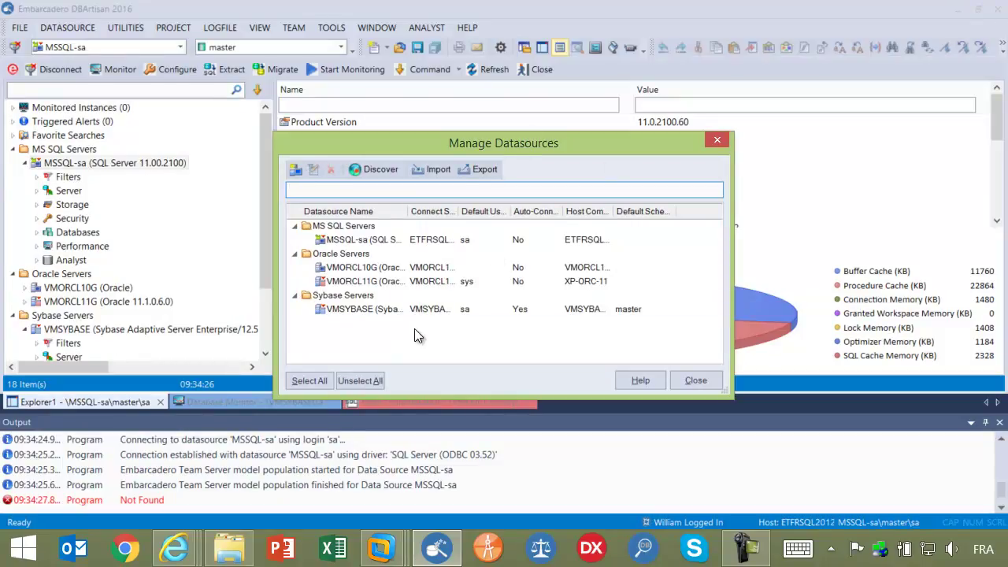
click(442, 329)
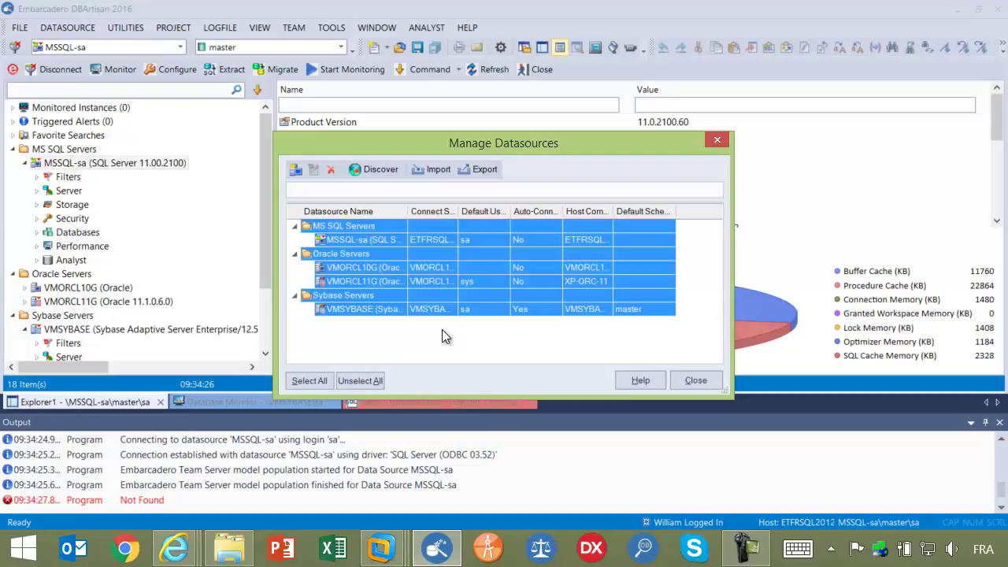
Step: Start exporting the selected datasources and choose a Shared Datasource Management File as the export destination
click(486, 168)
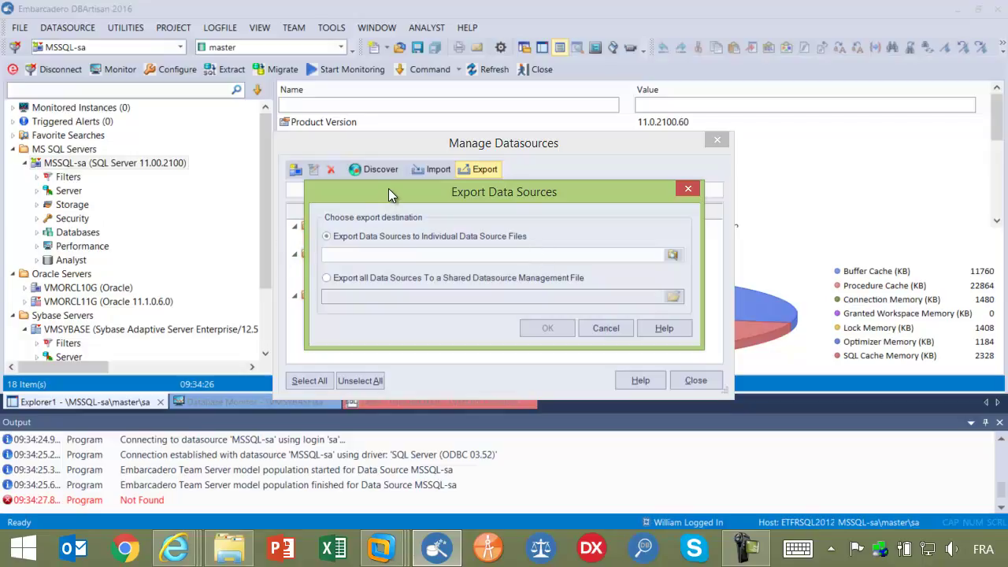
drag(385, 193, 667, 199)
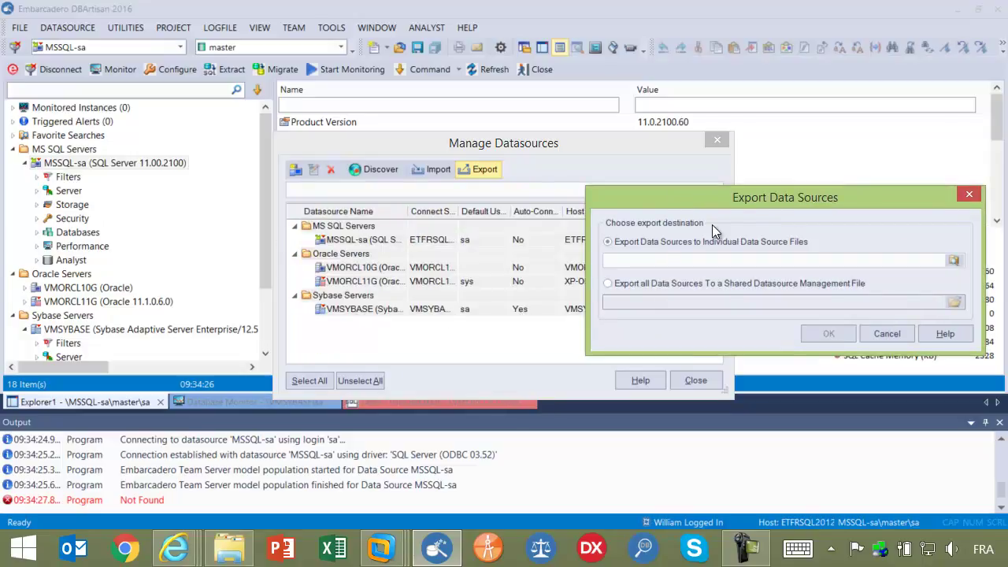
drag(758, 195, 633, 180)
click(556, 271)
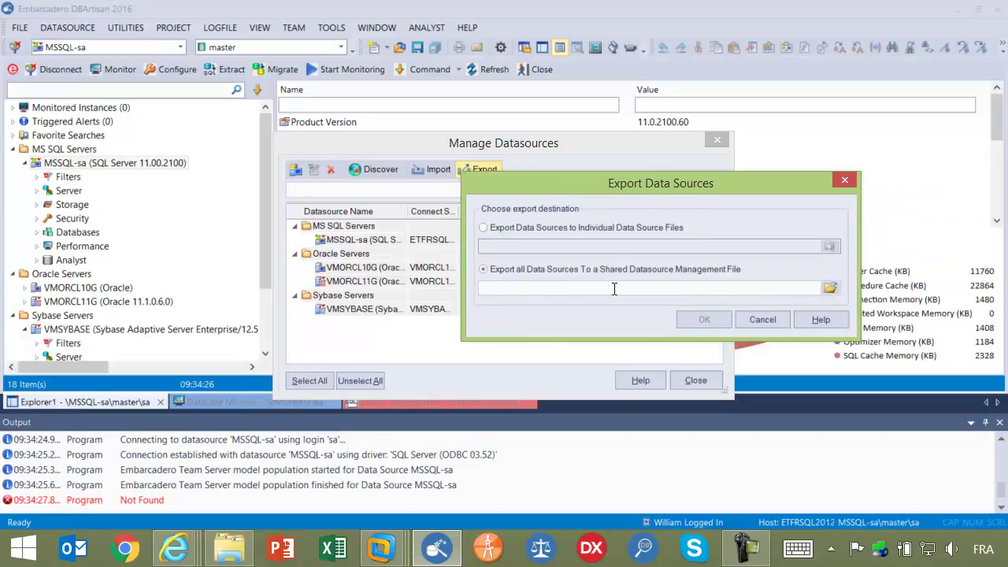
Step: Export all datasources to the file nos_bases.etsds in the Documents\_Datasources folder, and close the datasource manager
click(829, 290)
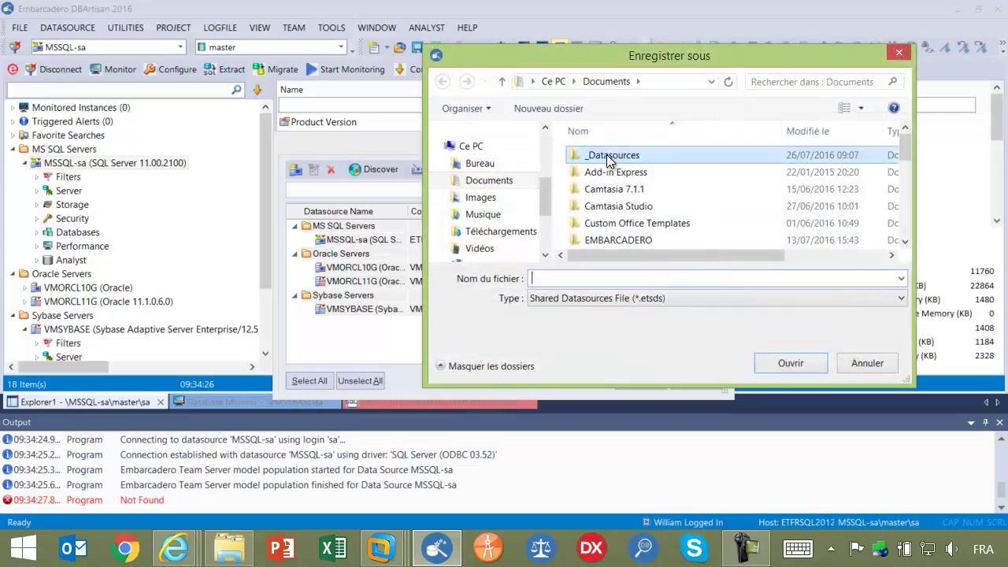
double_click(612, 155)
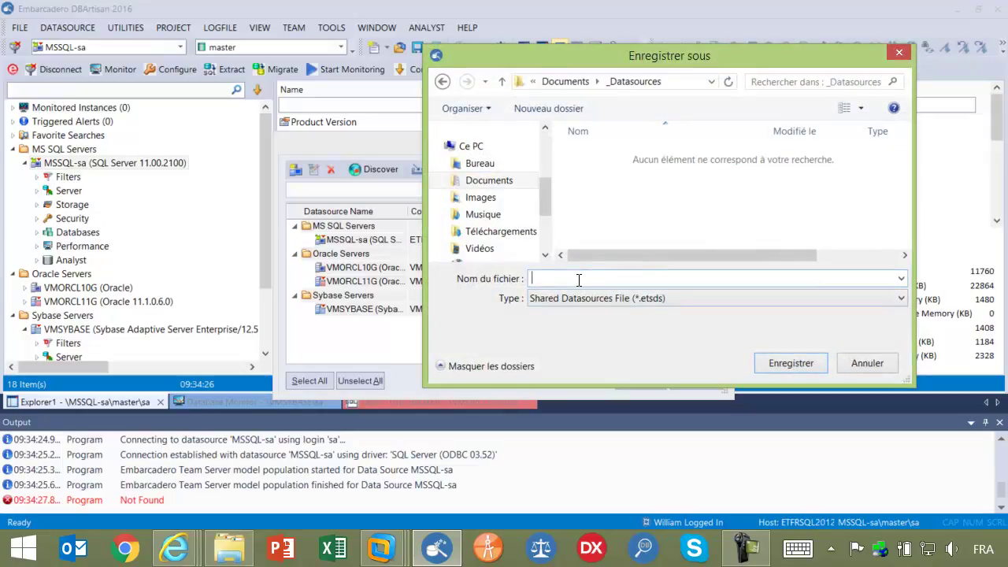
text(nos_bases)
key(Return)
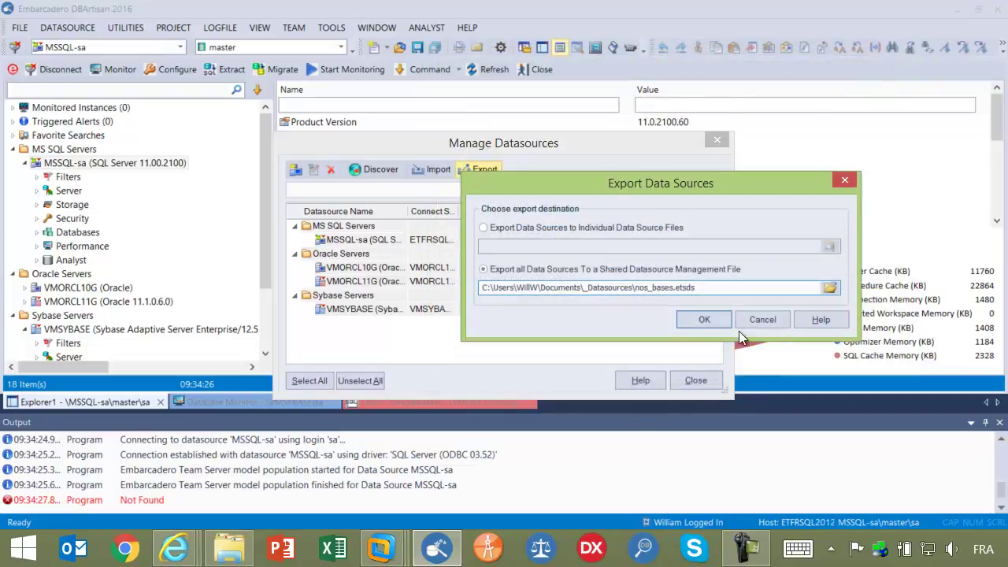
click(692, 319)
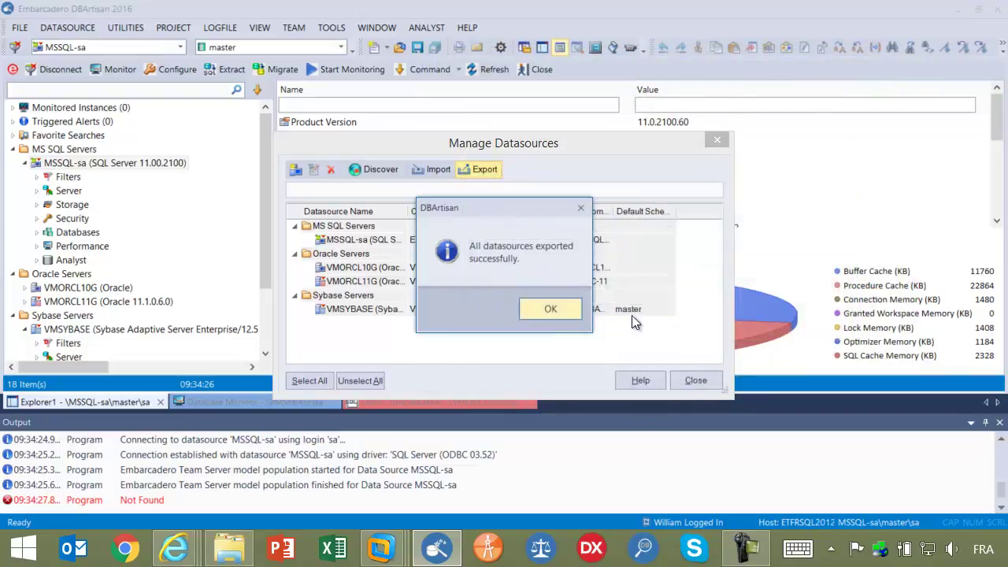
click(552, 308)
click(694, 381)
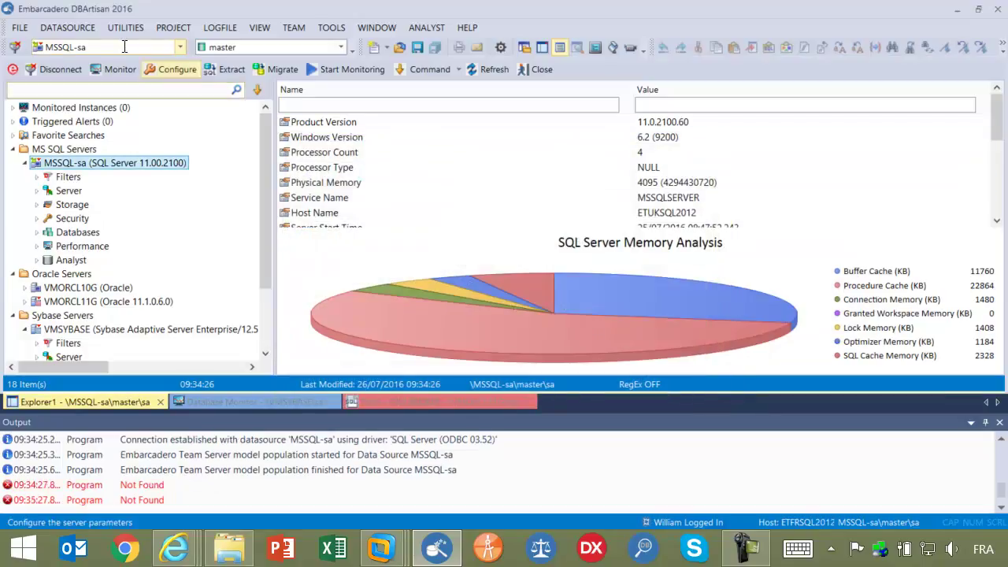
Step: Set the datasource storage option to Network shared datasource catalog, using nos_bases.etsds from _Datasources as the shared file
click(14, 31)
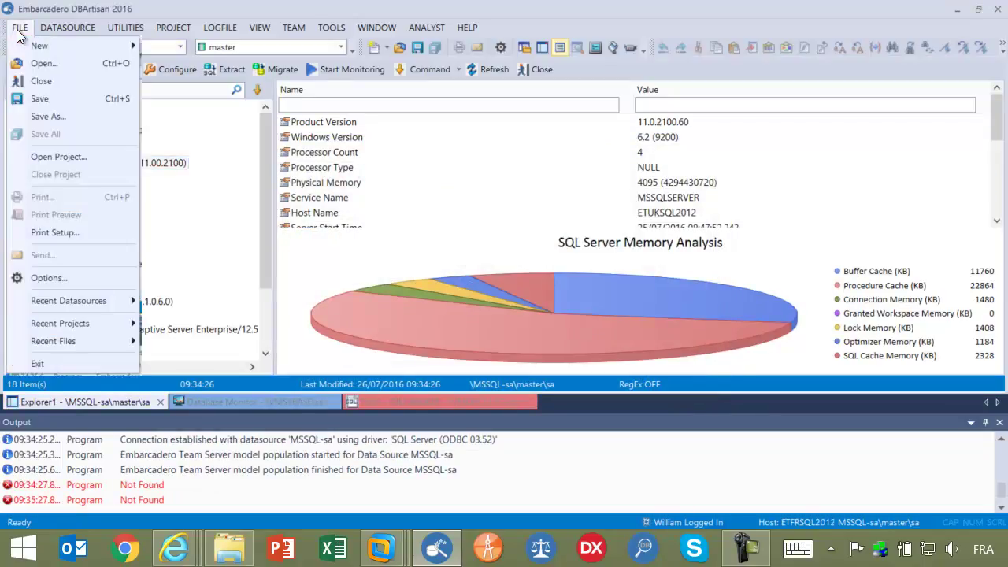
click(74, 273)
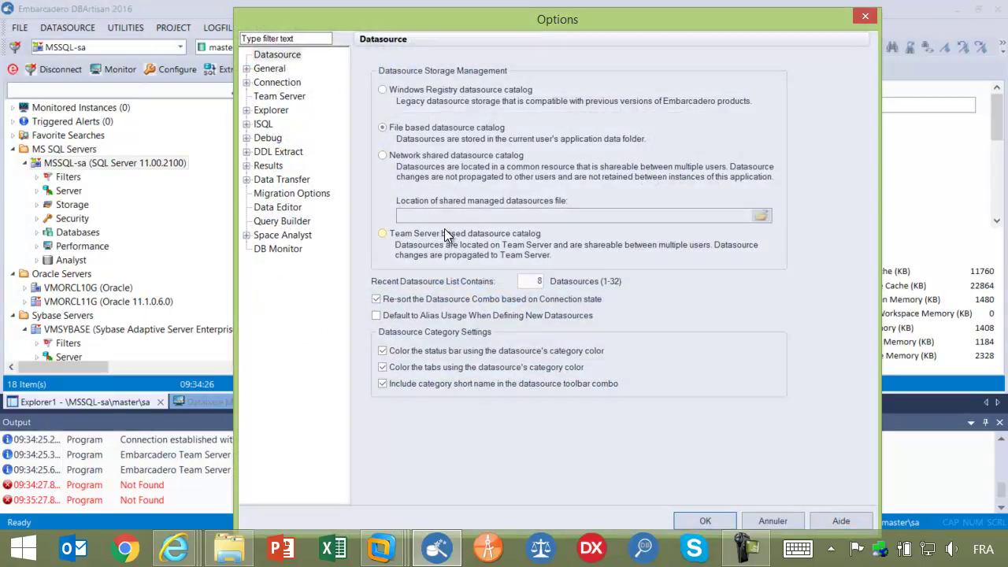
click(419, 156)
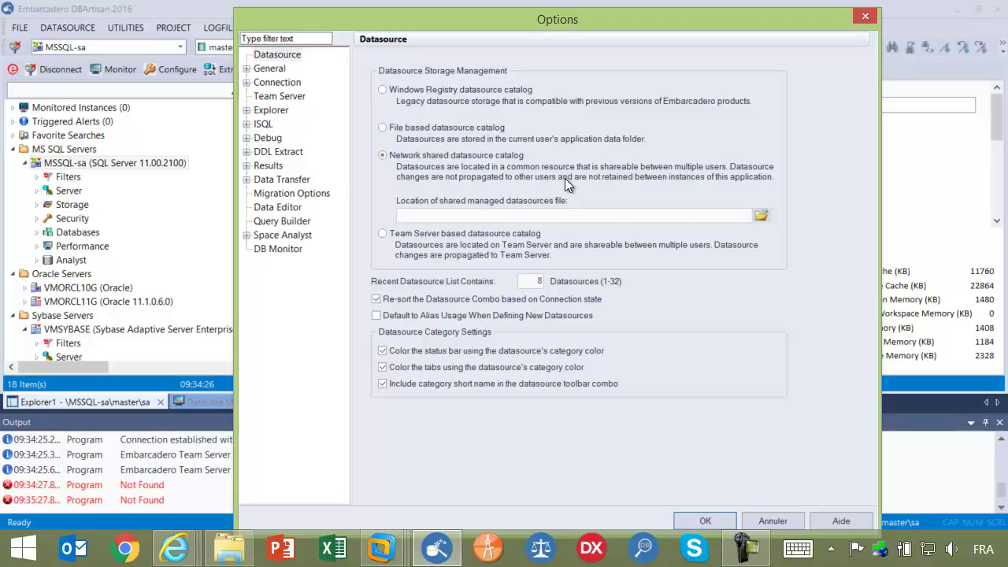
click(761, 214)
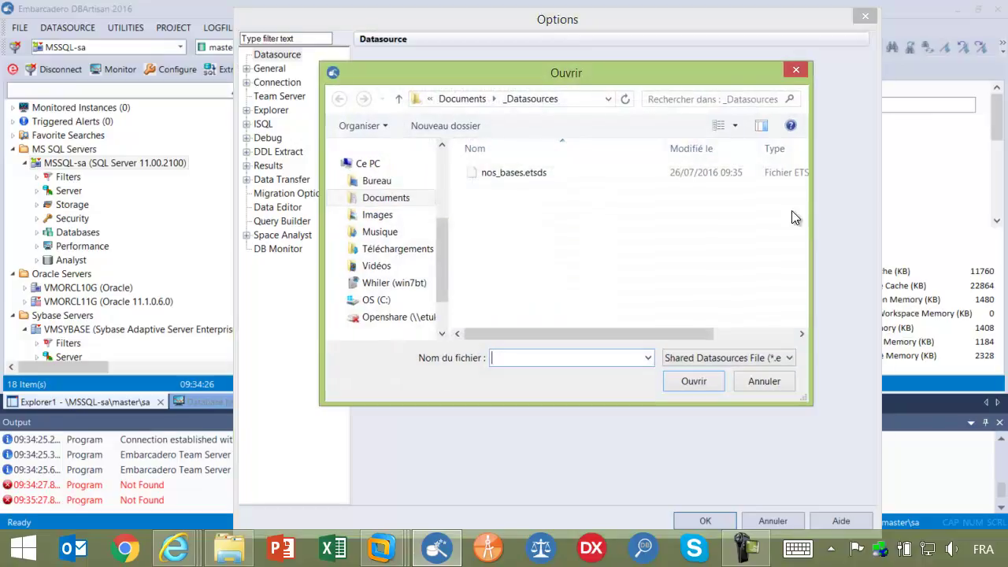
double_click(522, 178)
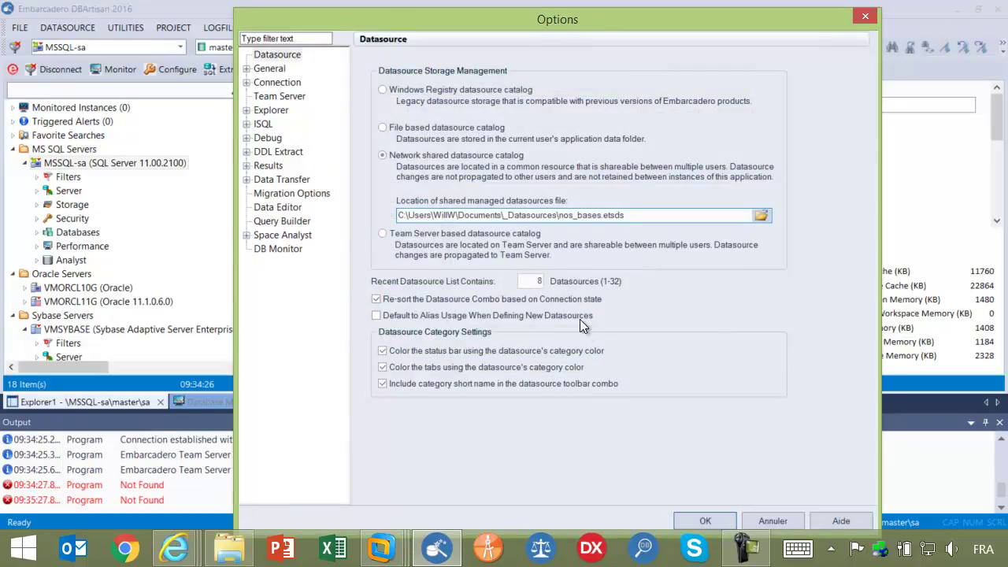
click(705, 520)
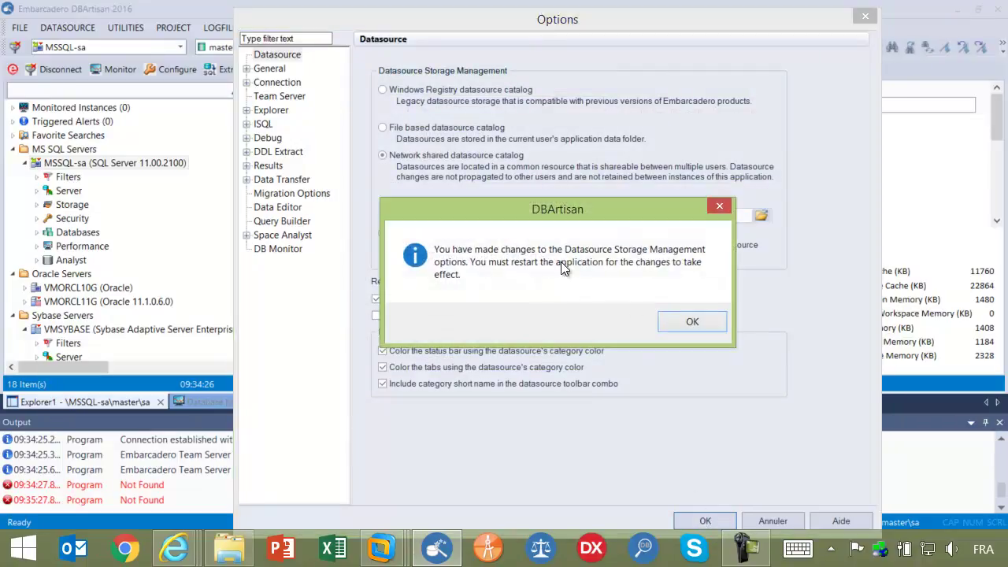
click(704, 322)
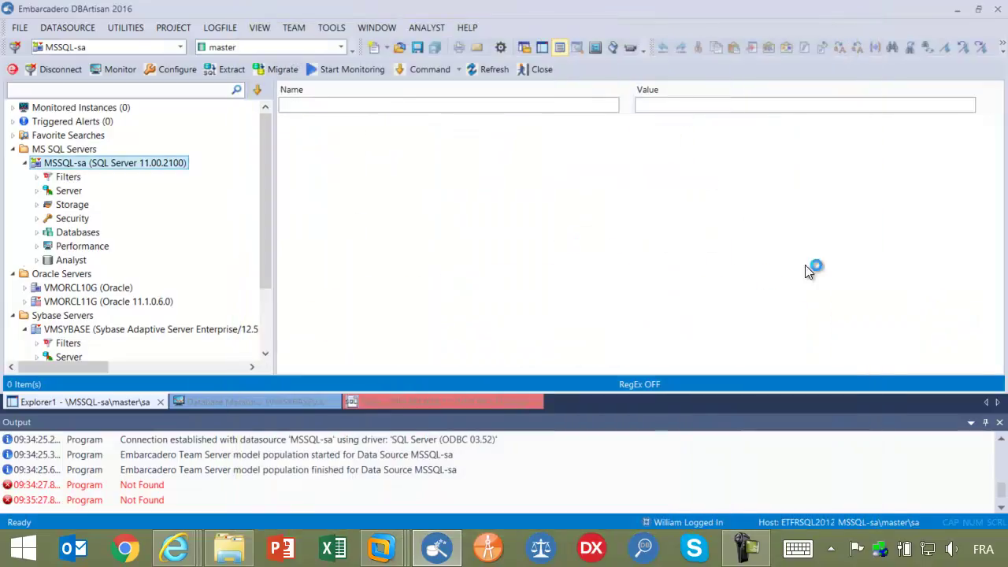
Step: Exit DBArtisan without saving the modified GIM.BROKER table document
click(997, 9)
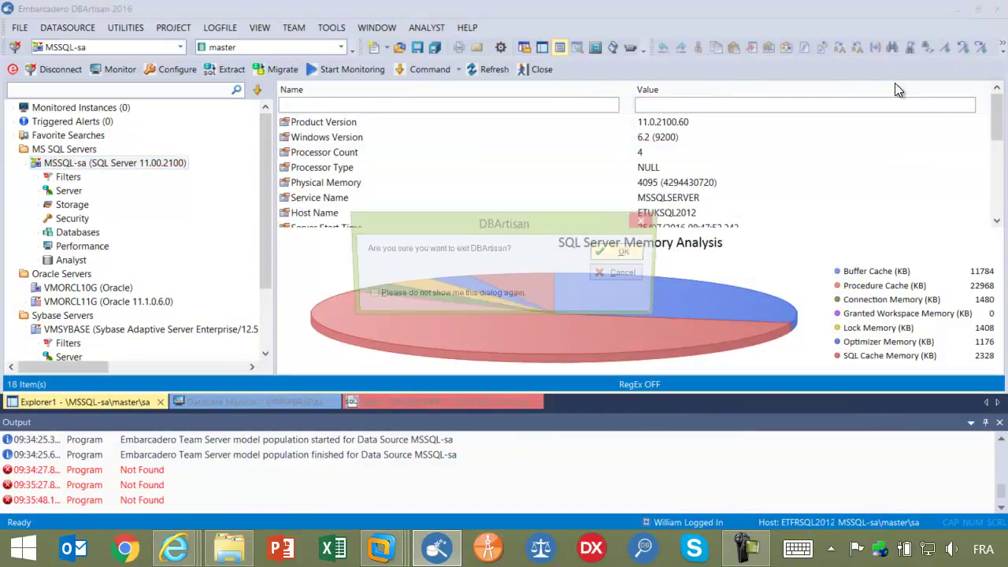
click(620, 249)
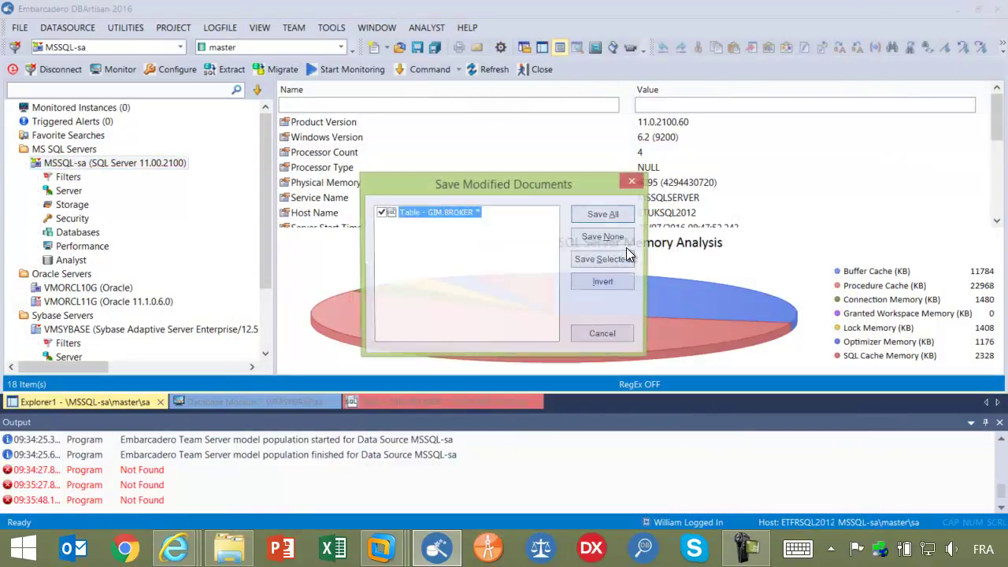
click(619, 239)
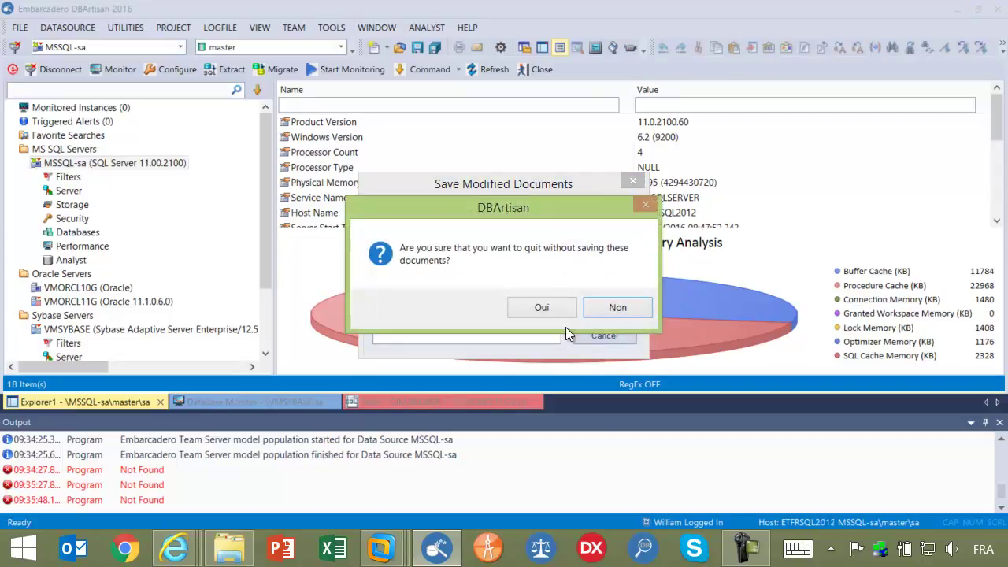
click(545, 306)
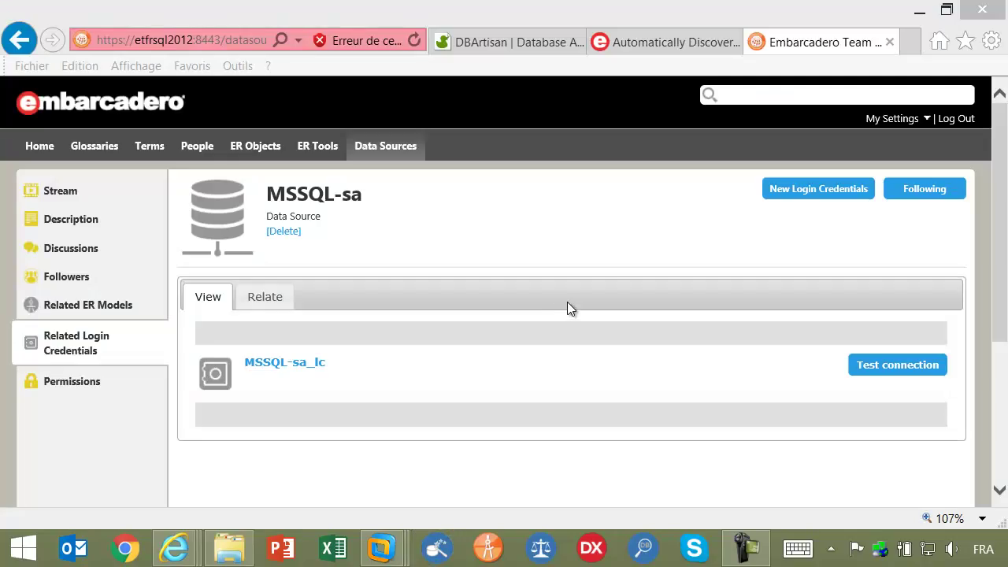
Step: Start DBArtisan again and accept the Workstation License for the session
click(354, 459)
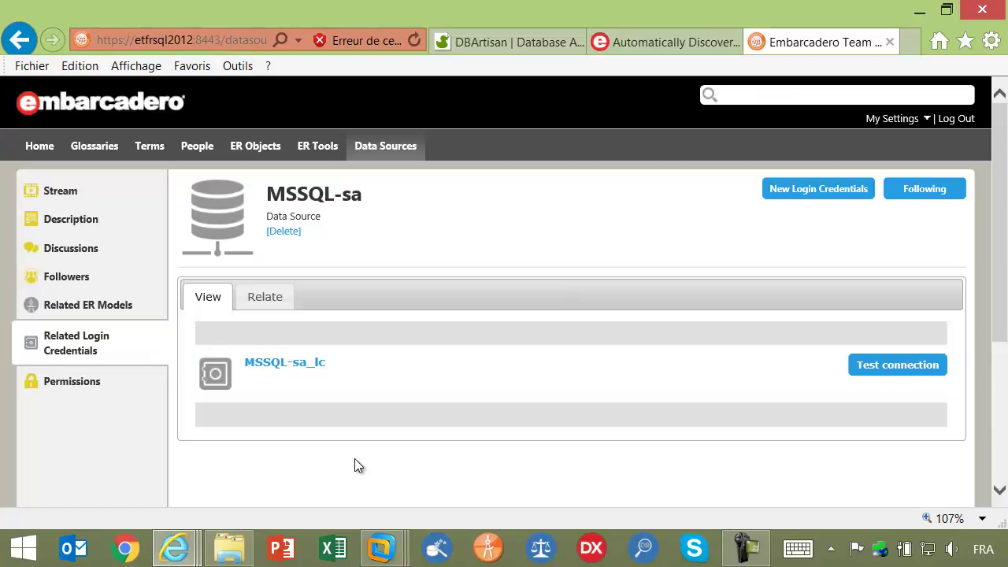
click(434, 547)
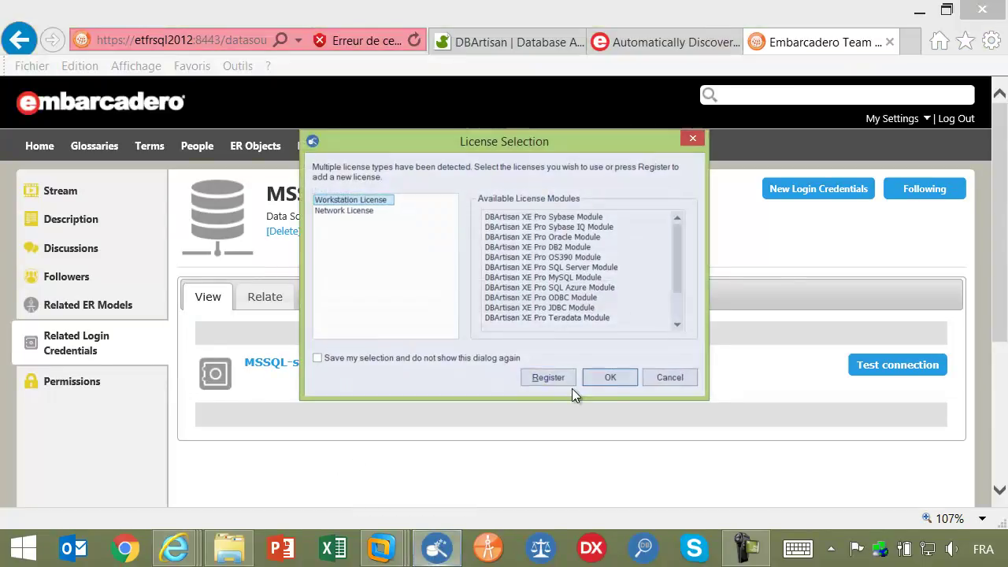
click(583, 376)
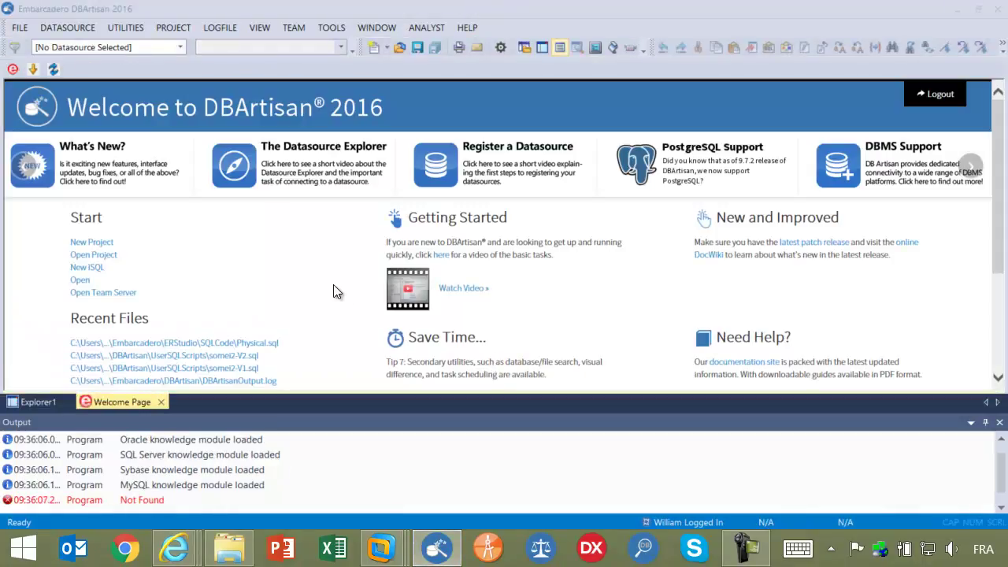
Step: Expand the MS SQL, Oracle and Sybase server groups in the Explorer and view the properties of VMORCL10G and VMORCL11G
click(43, 402)
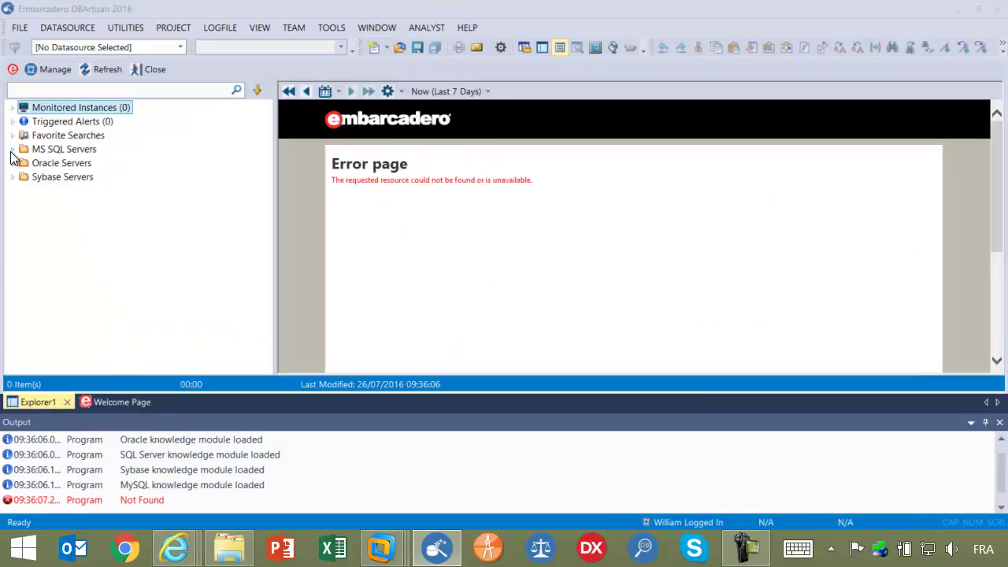
click(12, 176)
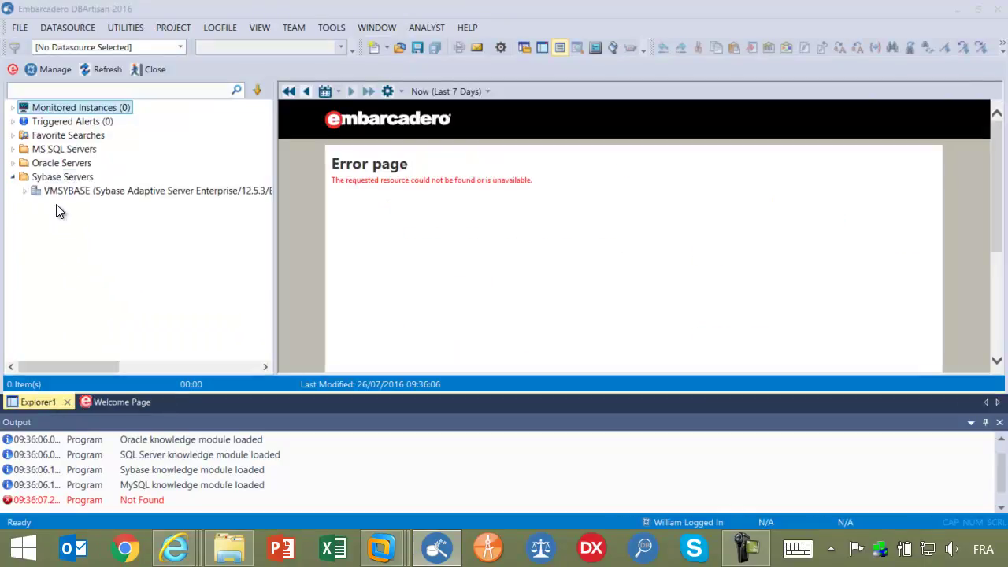
click(13, 163)
click(12, 148)
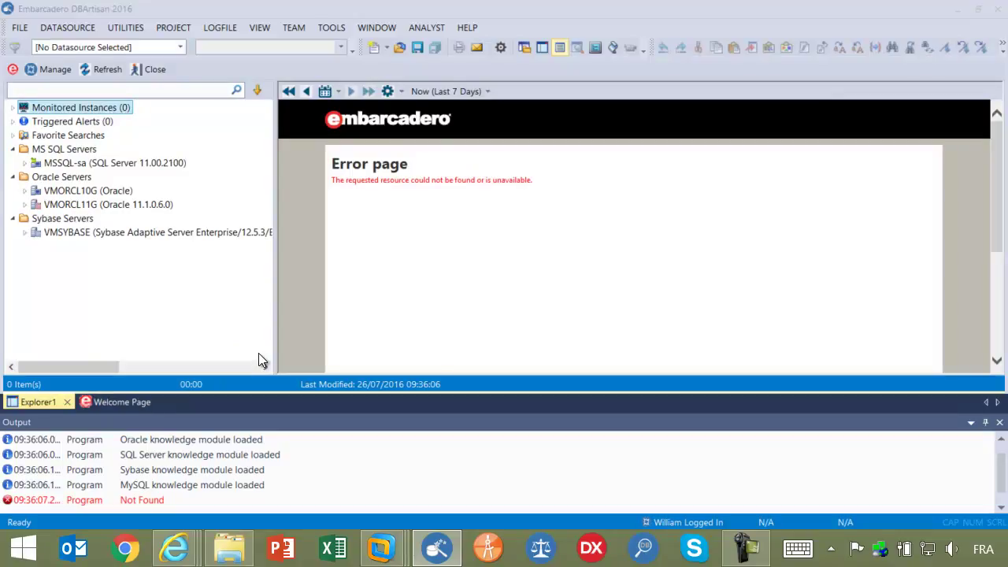
click(99, 193)
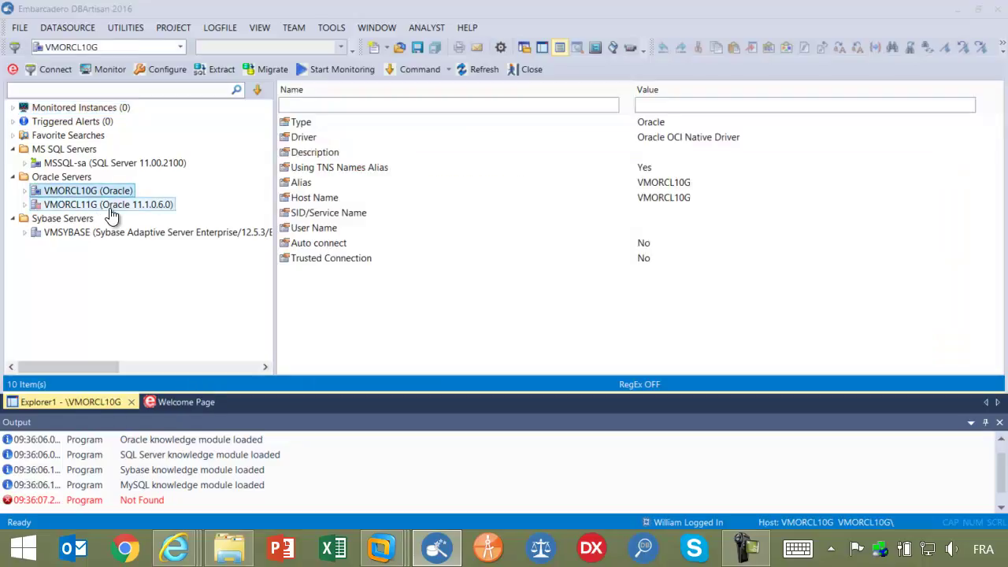
click(113, 206)
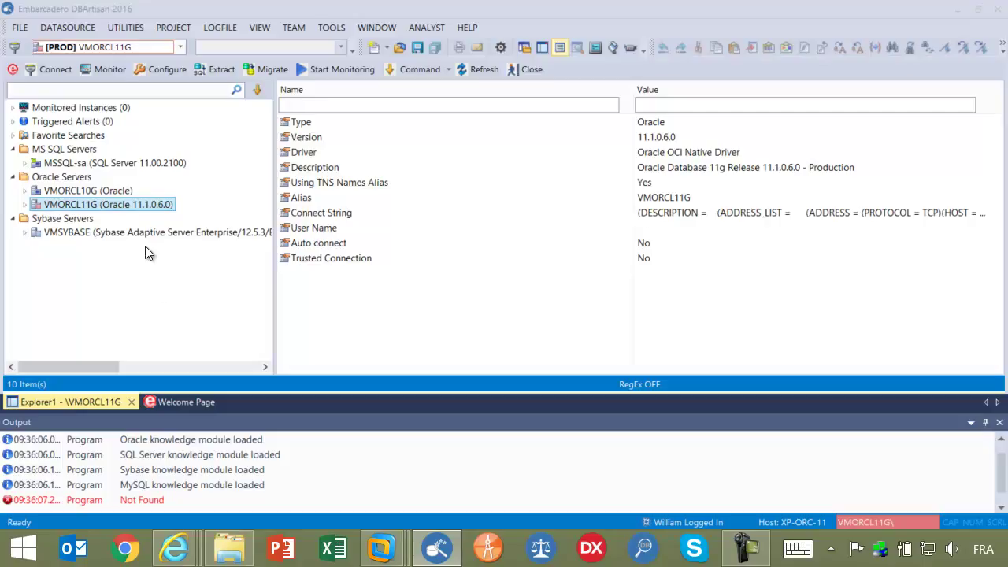
Step: Show the datasource commands available for VMORCL11G
click(60, 26)
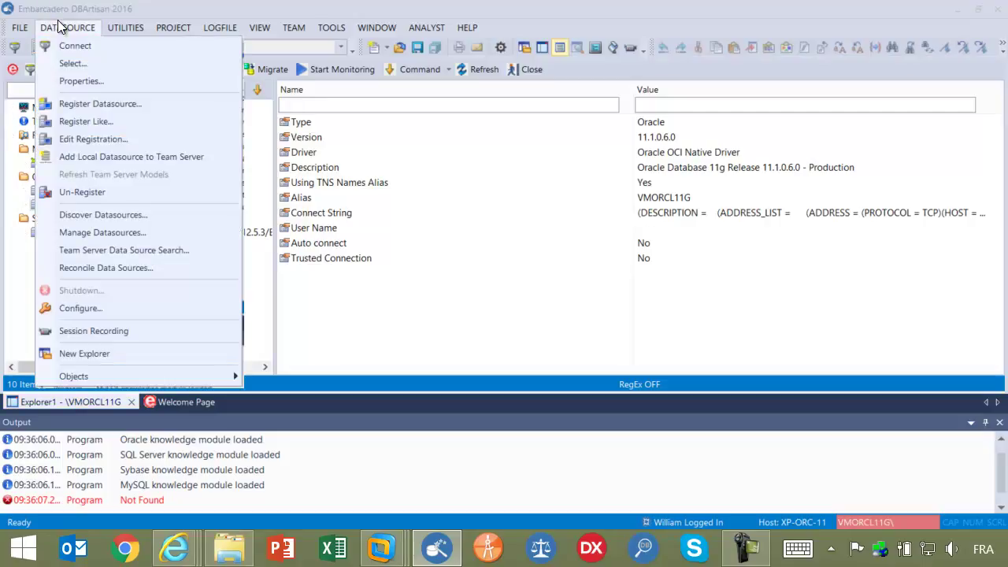